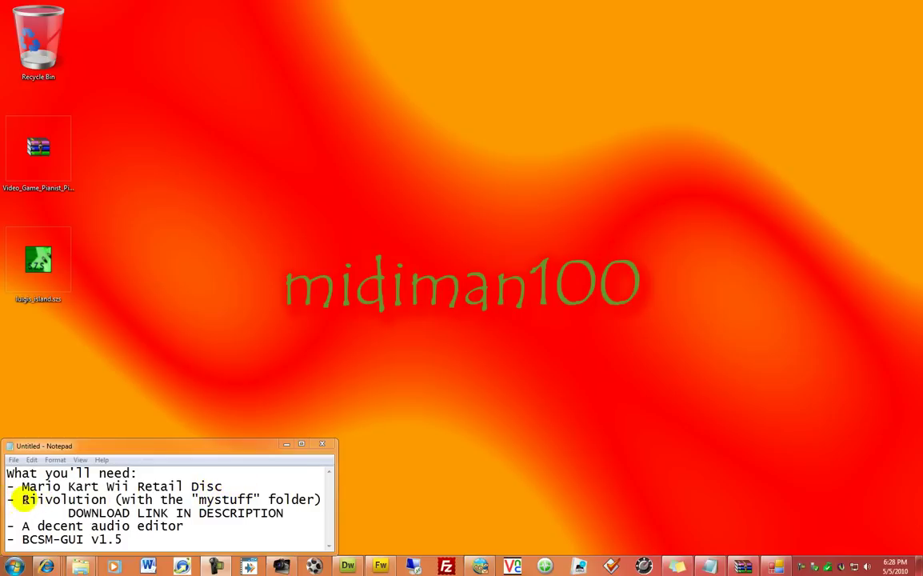
Step: Go through the requirements note, highlighting Riivolution with the mystuff folder, the download link, the audio editor and BCSM-GUI v1.5
drag(23, 499, 322, 500)
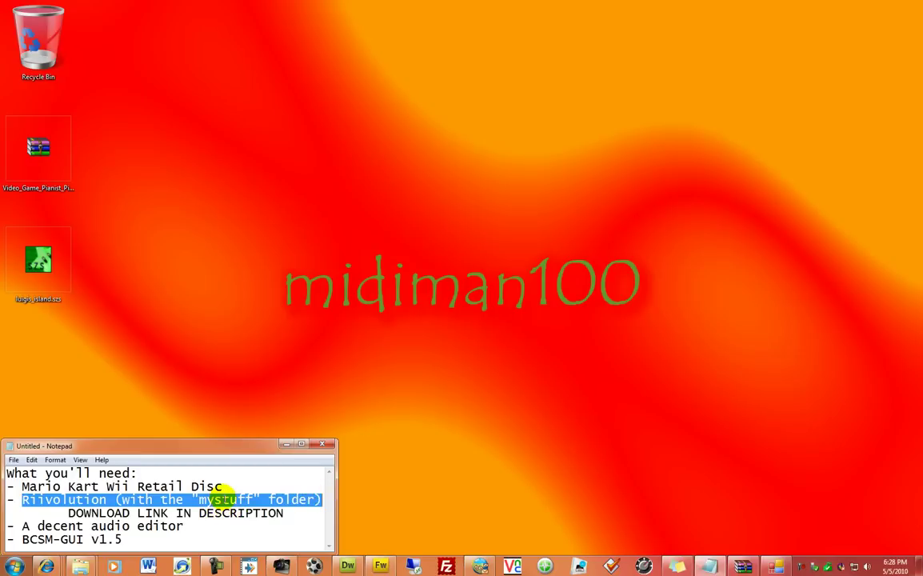
click(184, 513)
drag(286, 514, 68, 512)
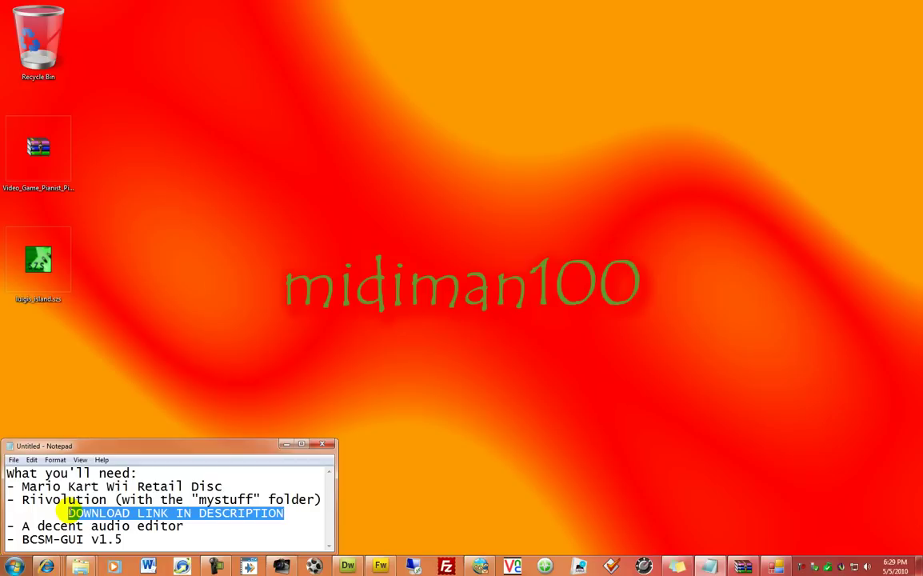
click(190, 527)
drag(191, 527, 26, 527)
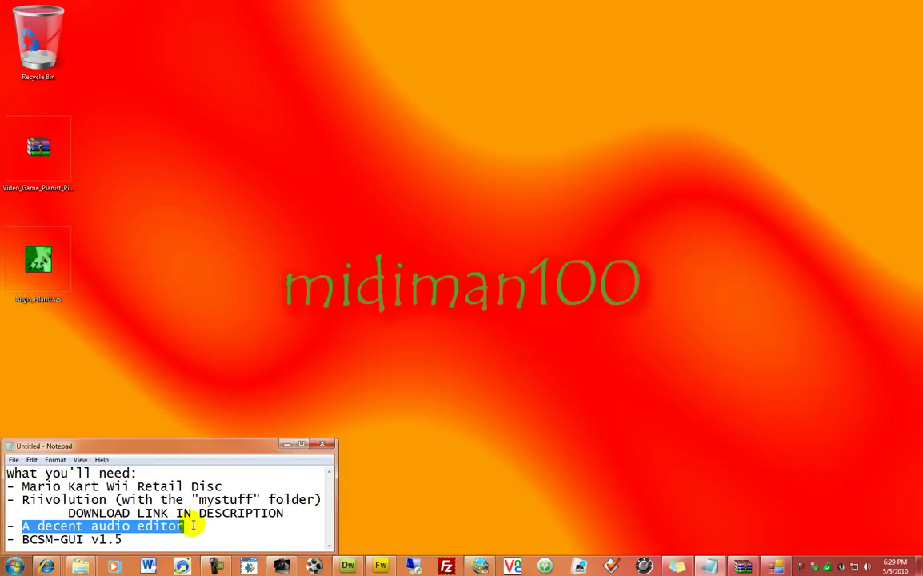
click(120, 540)
drag(45, 540, 127, 540)
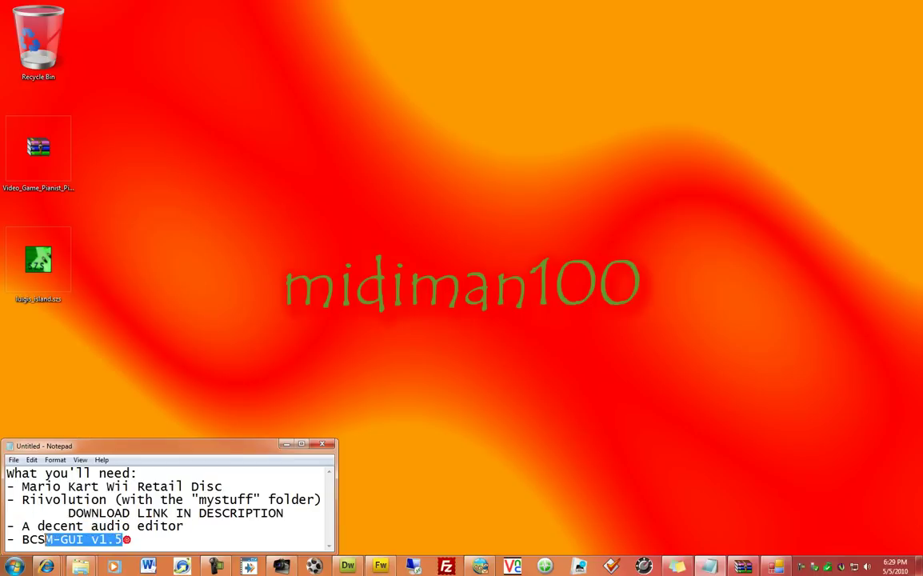
drag(23, 540, 127, 540)
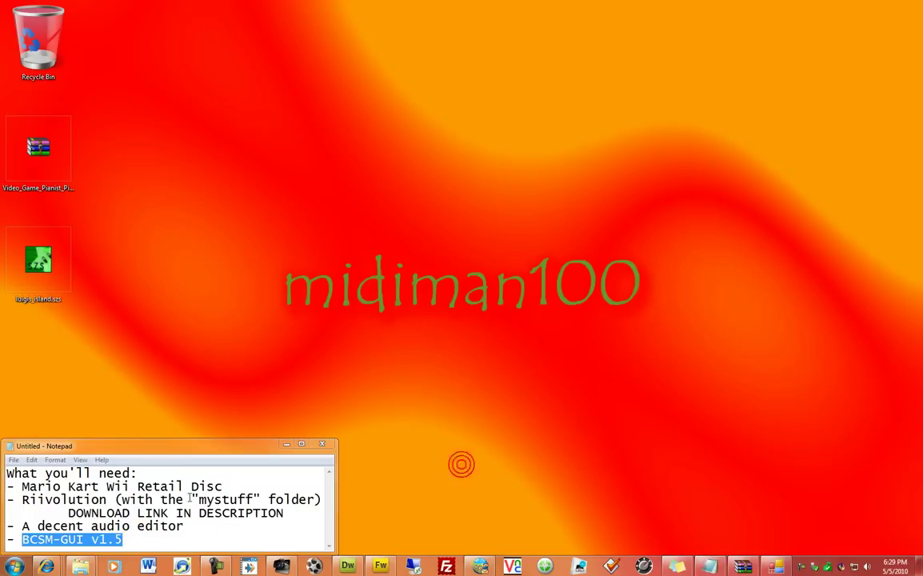
Step: Bring up the Removable Disk (H:) folder and the MKWRiivo3.zip archive in WinRAR side by side
mouse_move(94, 568)
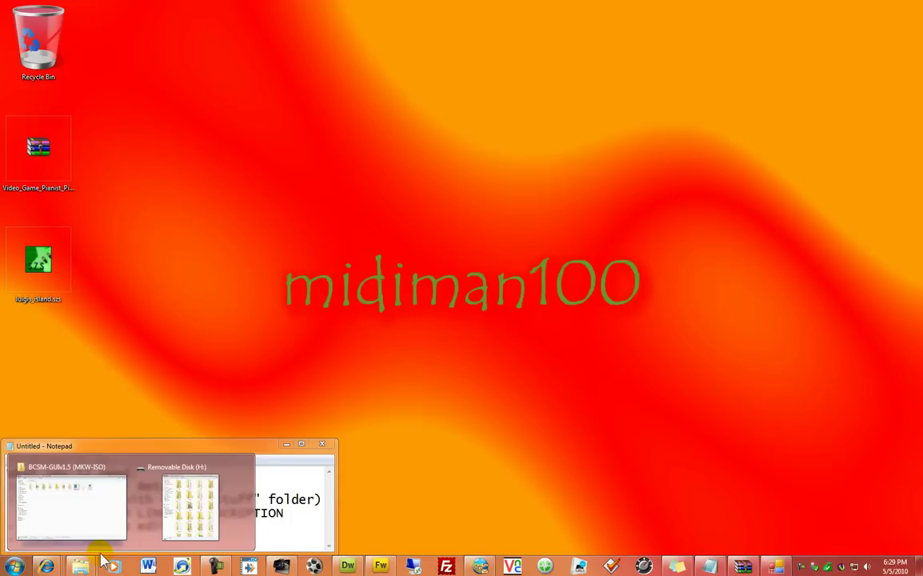
click(184, 508)
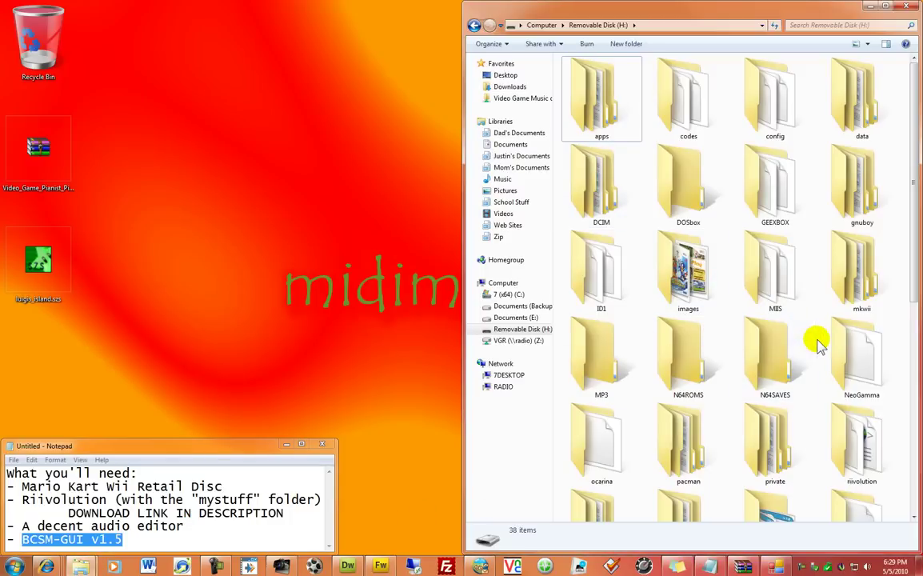
click(730, 563)
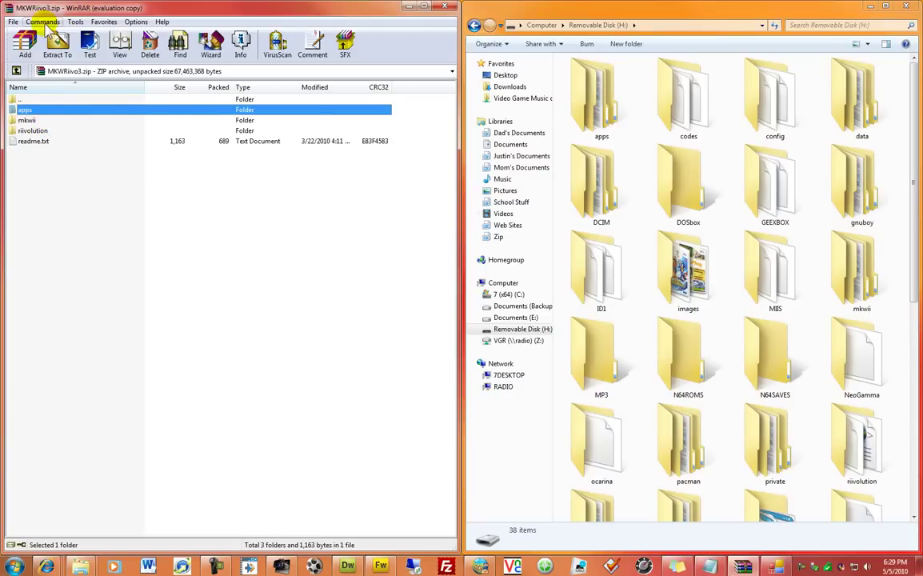
Step: Look inside the archive's apps folder at the riivolution subfolder and return to the archive's root
click(23, 120)
drag(20, 110, 30, 118)
double_click(30, 113)
click(31, 114)
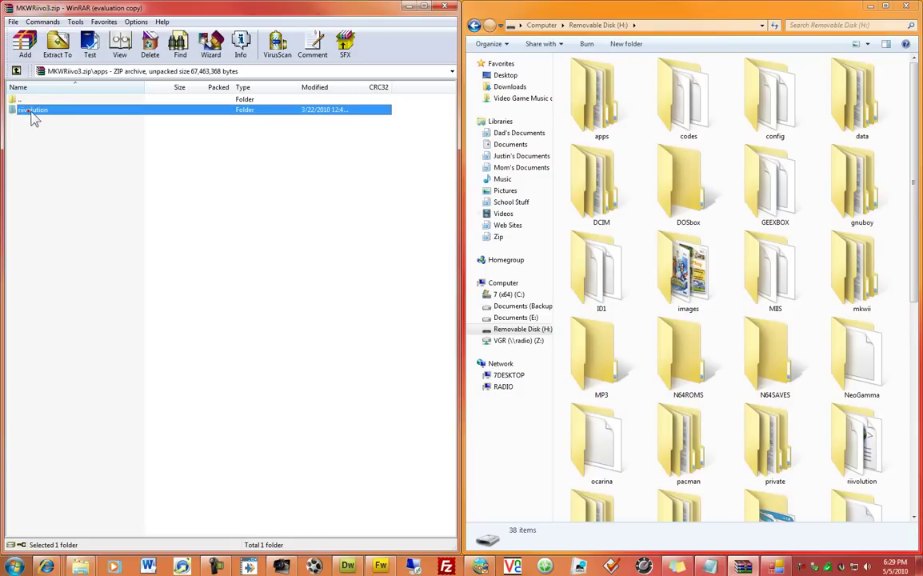
drag(39, 112, 50, 53)
double_click(56, 99)
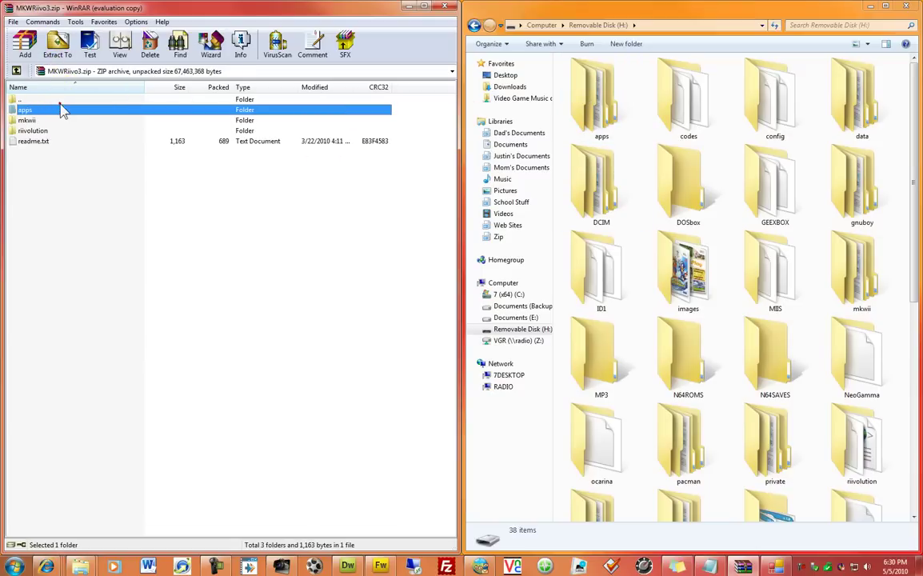
click(36, 120)
drag(36, 120, 732, 344)
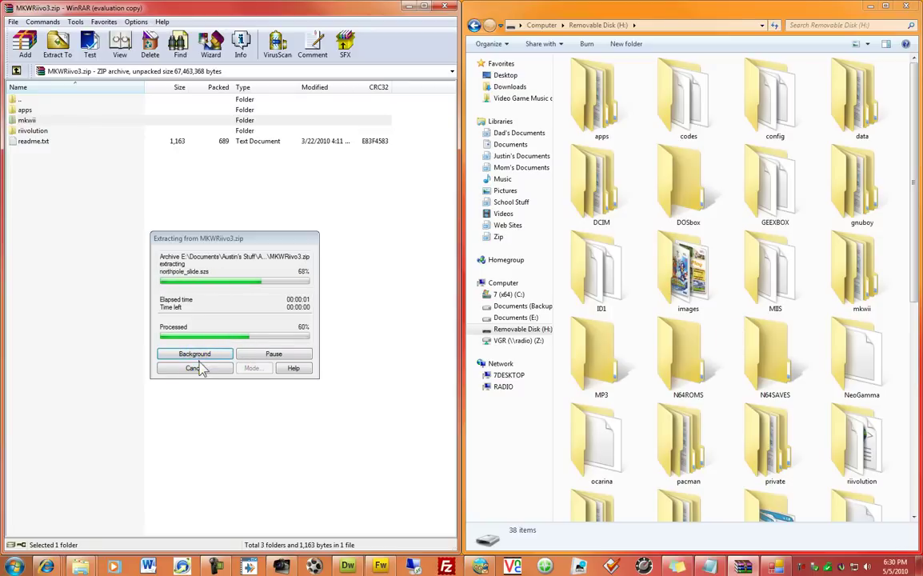
click(194, 370)
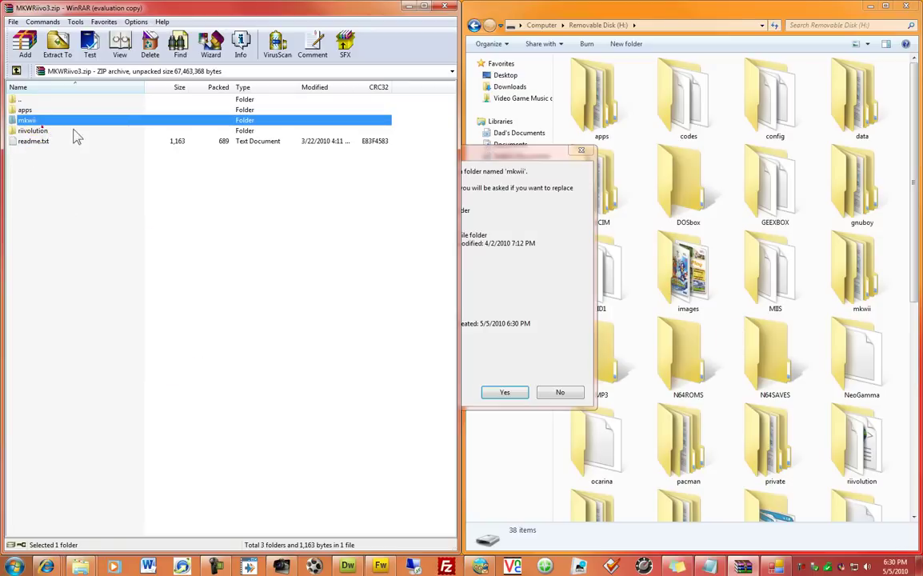
click(575, 164)
click(544, 394)
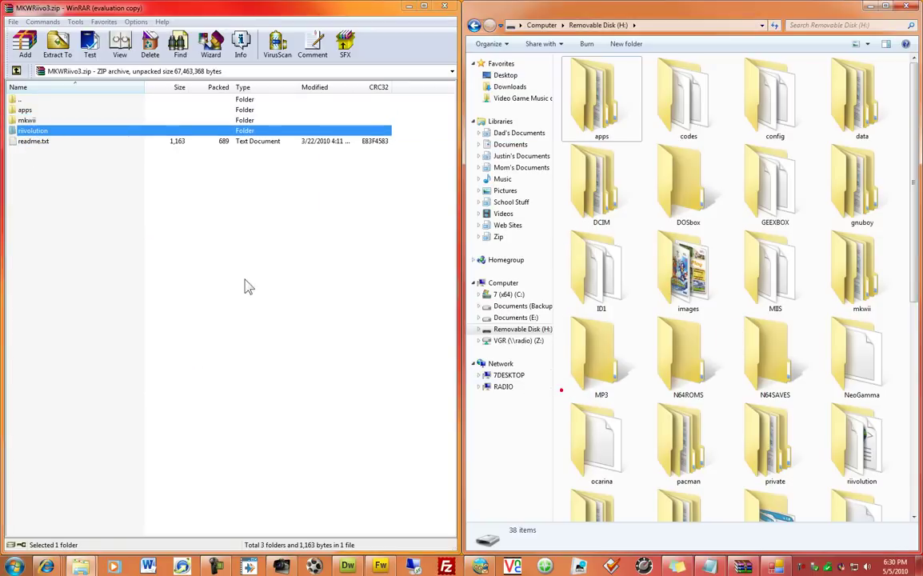
Step: Select the archive's riivolution folder and locate the folder of the same name on Removable Disk (H:)
click(32, 131)
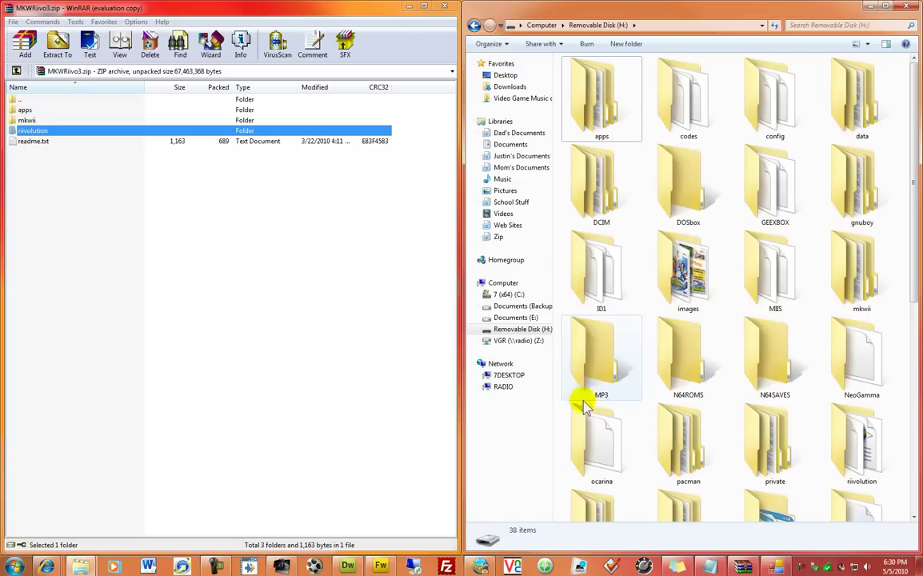
scroll(790, 385, down, 5)
scroll(777, 458, up, 3)
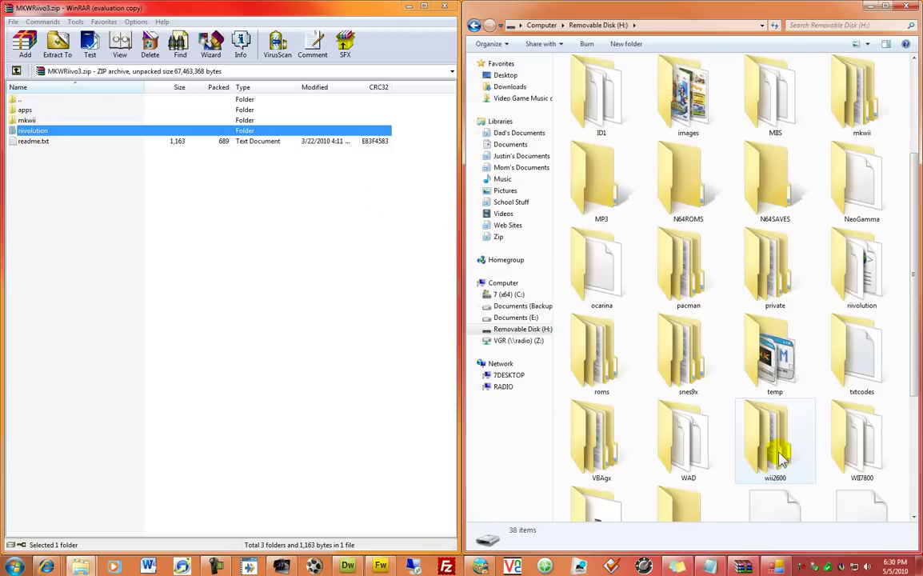
click(864, 265)
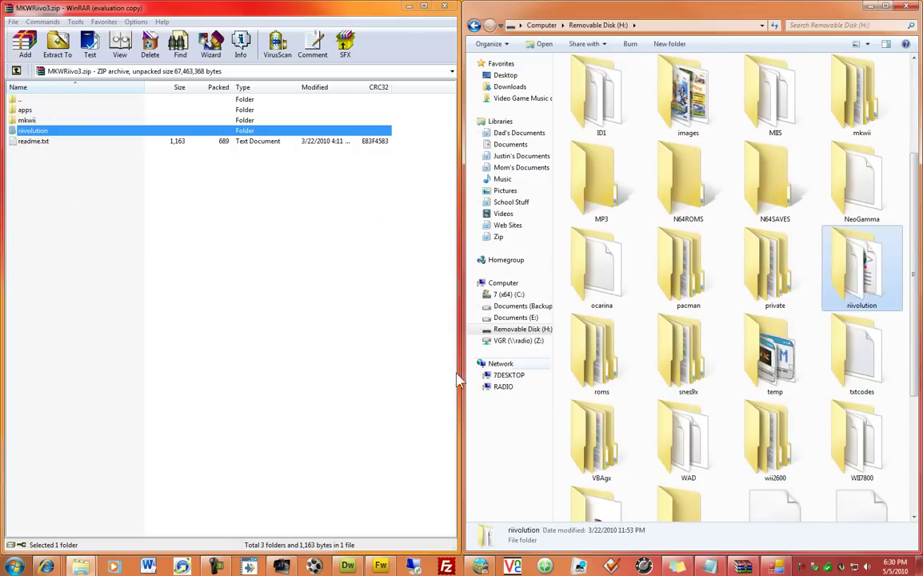
scroll(623, 313, up, 2)
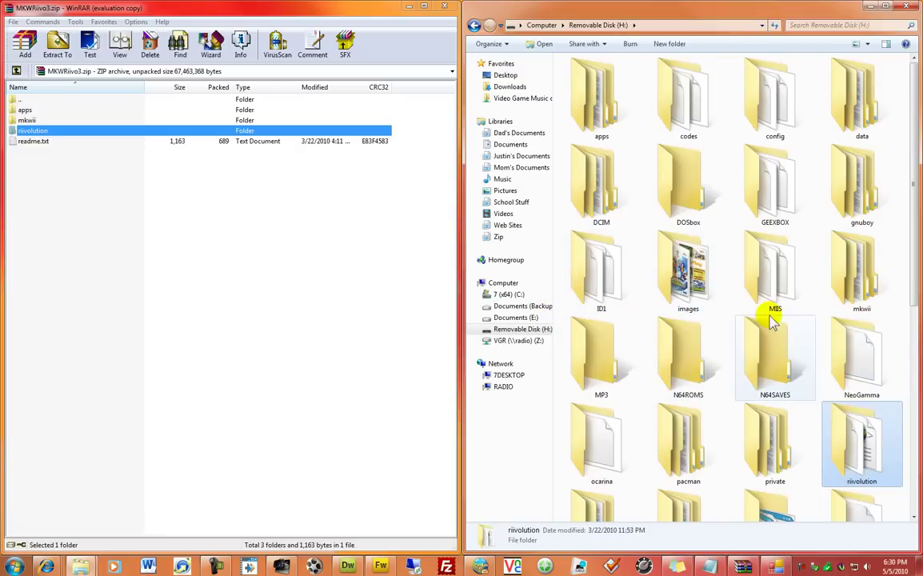
Step: Open the mkwii folder on Removable Disk (H:) and look over its course folders
double_click(878, 276)
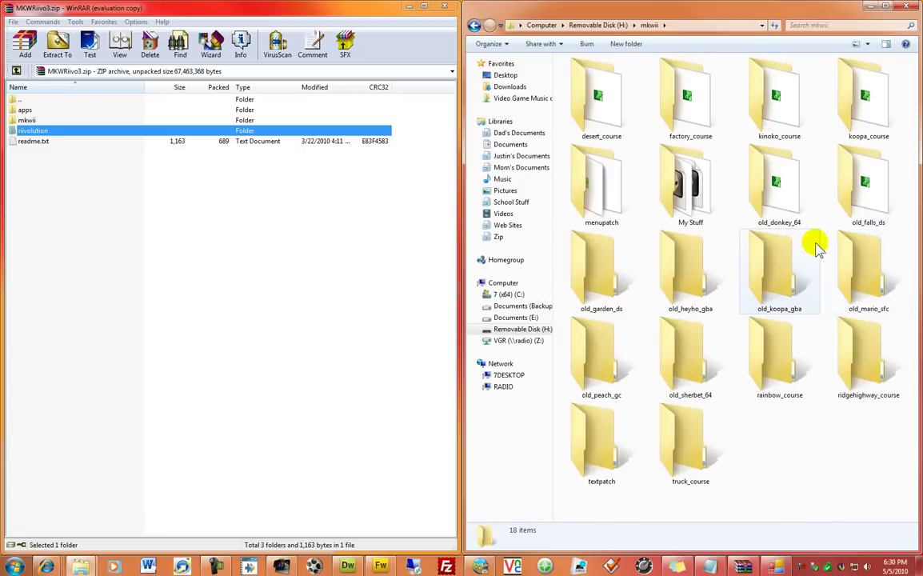
key(Right)
key(Right)
key(Right)
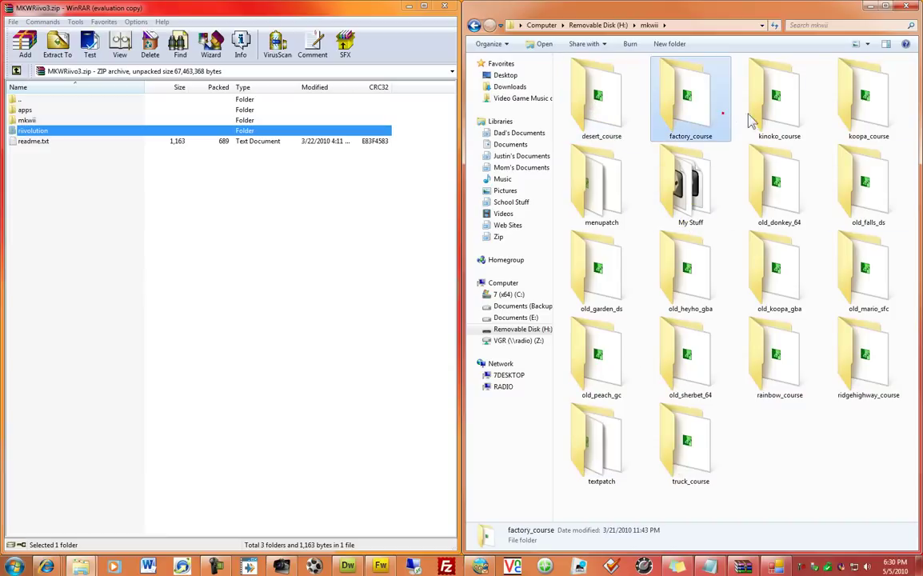
click(896, 118)
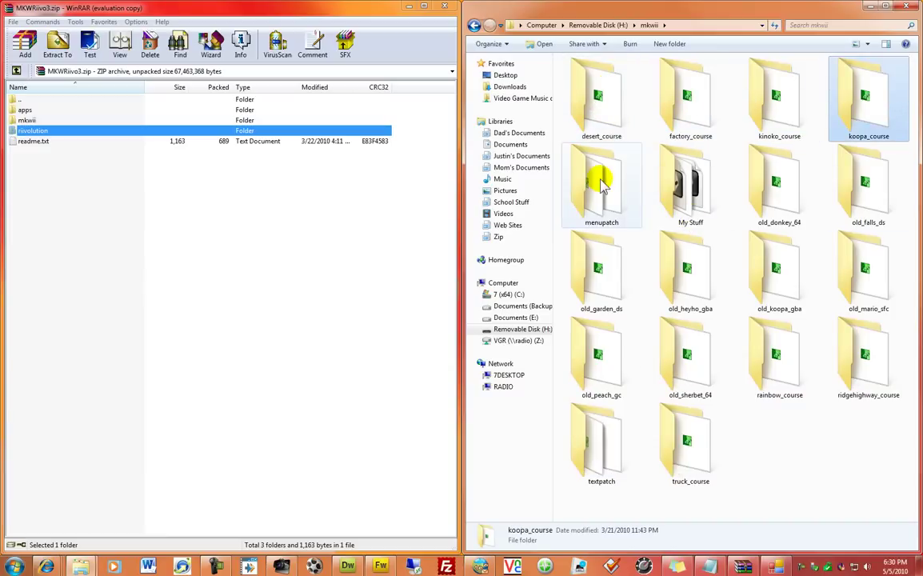
Step: Examine the track file inside the desert_course folder and return to the mkwii folder
click(604, 112)
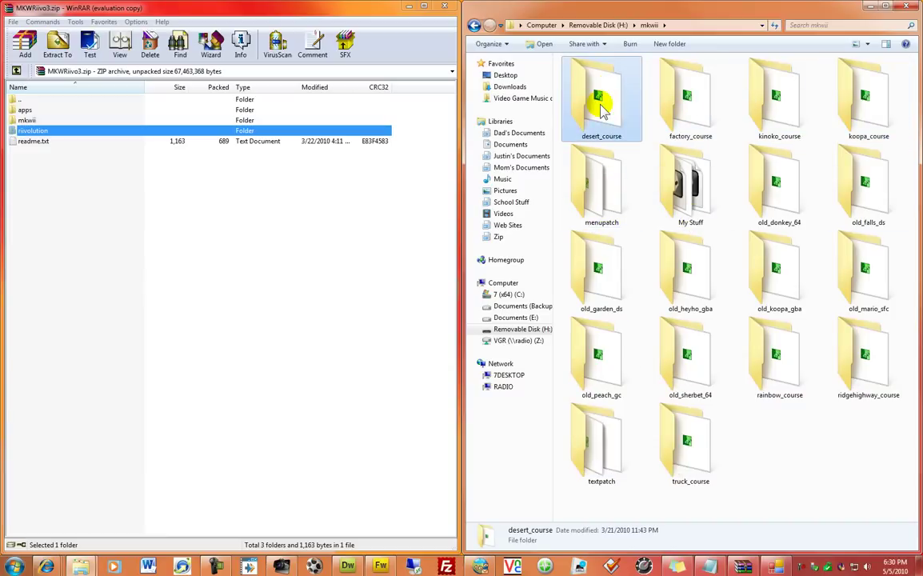
double_click(603, 112)
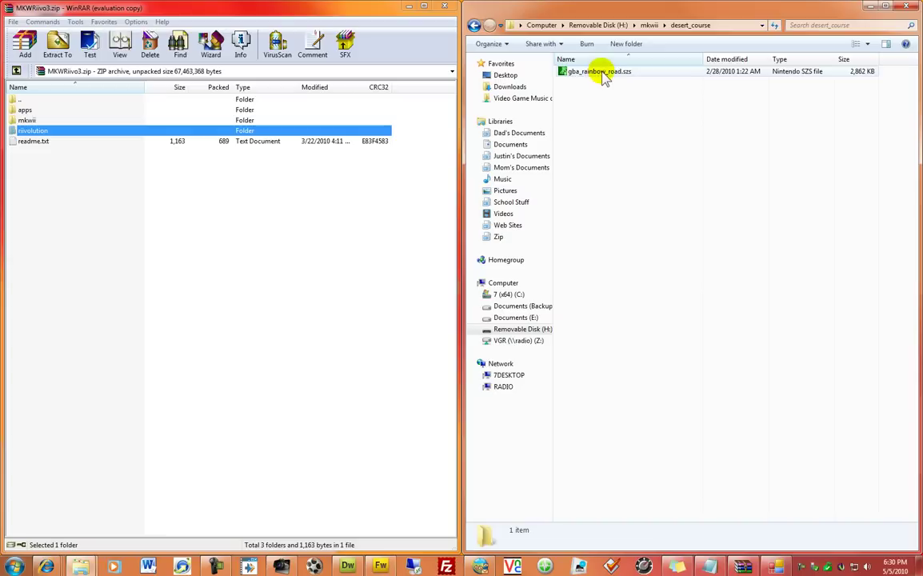
click(600, 78)
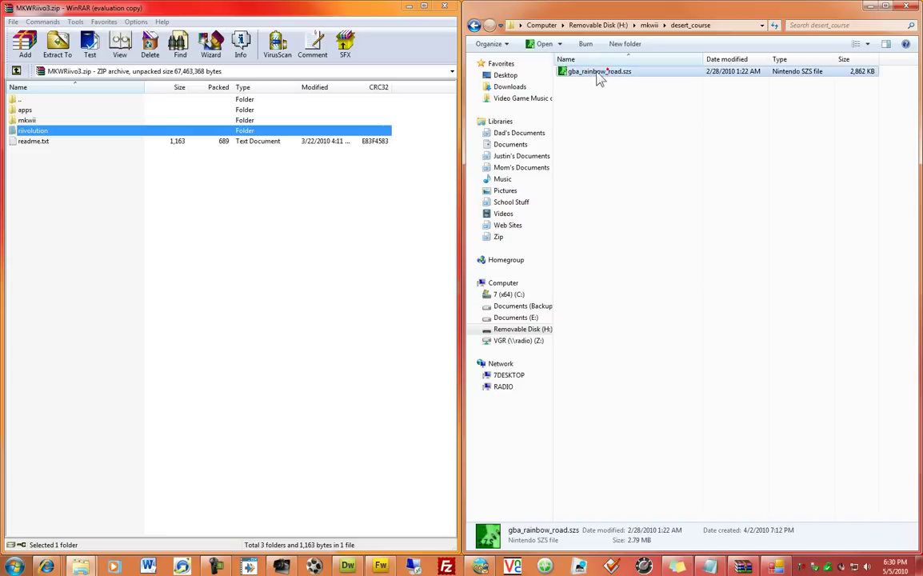
click(474, 25)
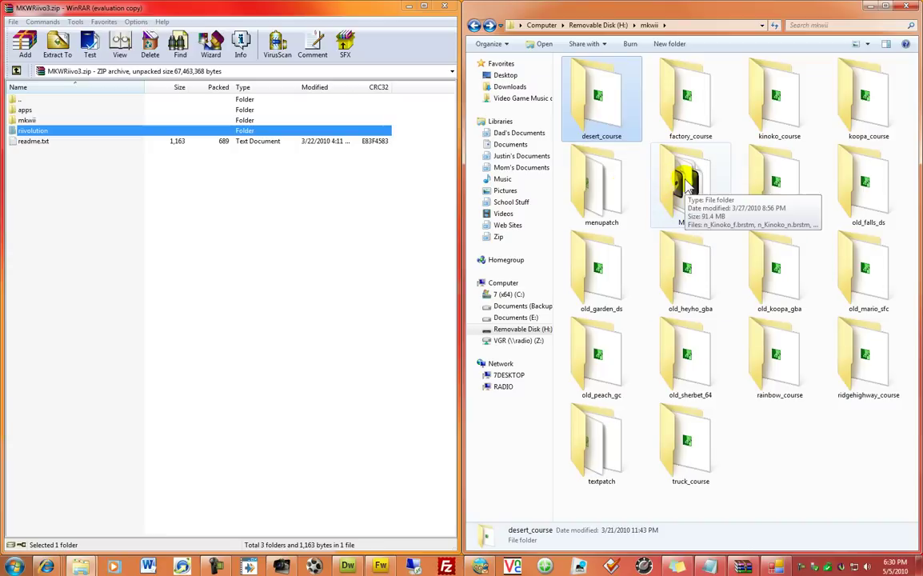
Step: View the BRSTM music files in the My Stuff folder, and minimise the archive and folder windows
double_click(686, 185)
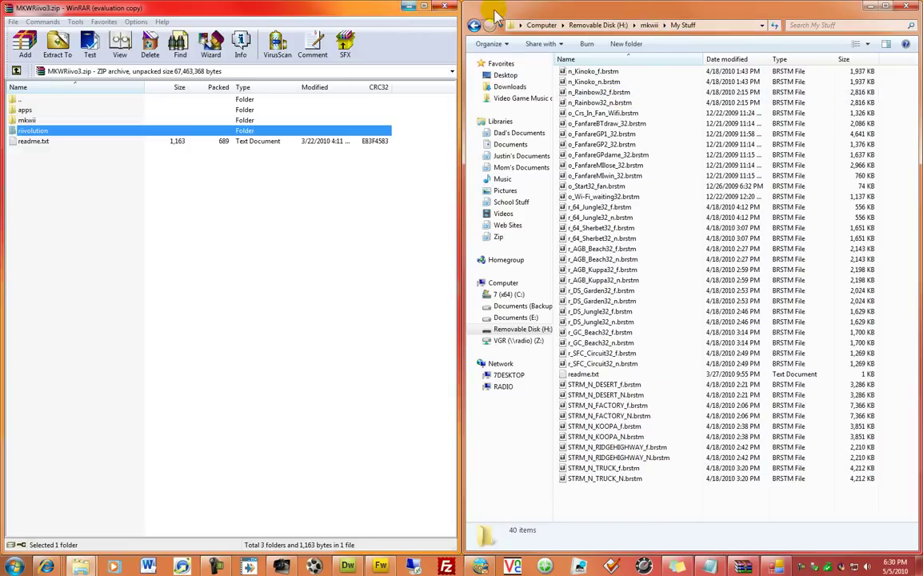
click(408, 6)
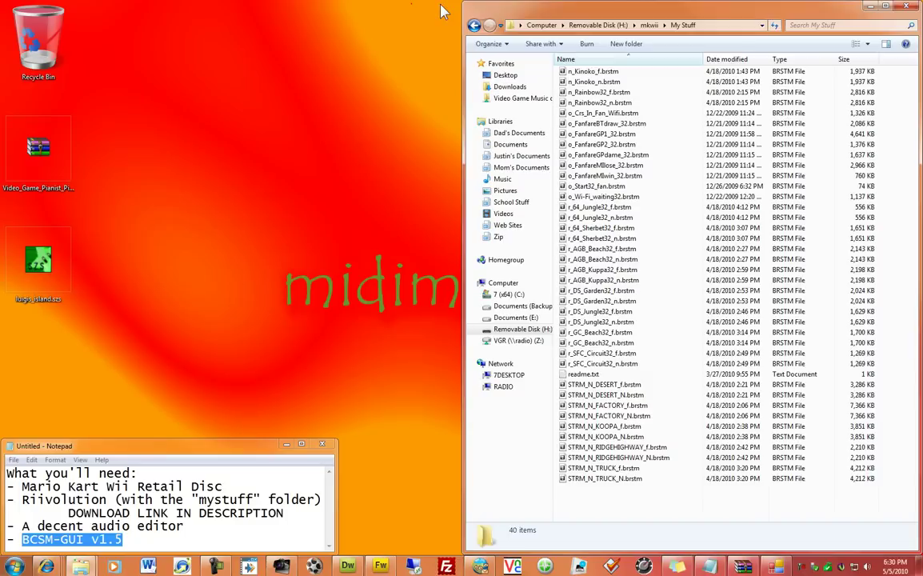
click(869, 7)
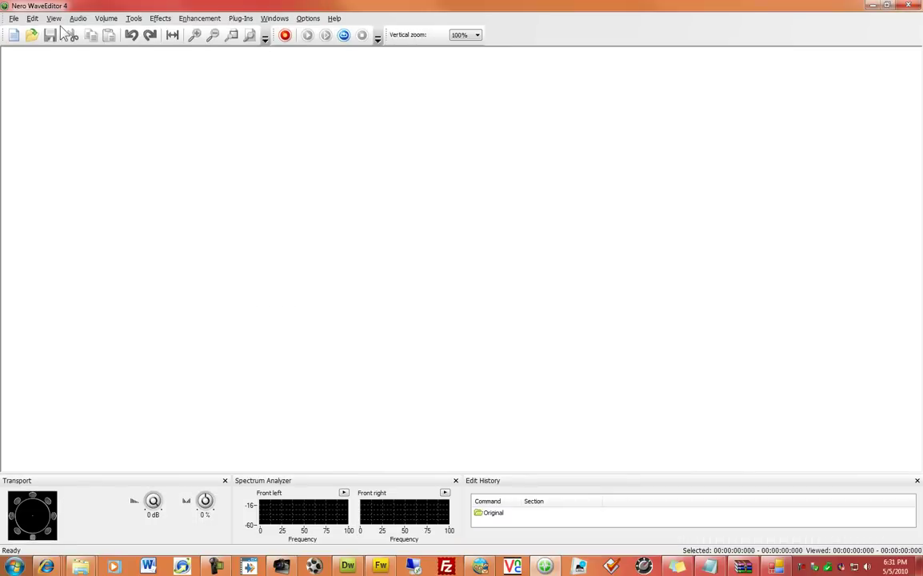
Step: Open 05_Mario Party - Mushroom Bank Theme.wav from the Mario Party 1 music folder in Nero WaveEditor
click(14, 17)
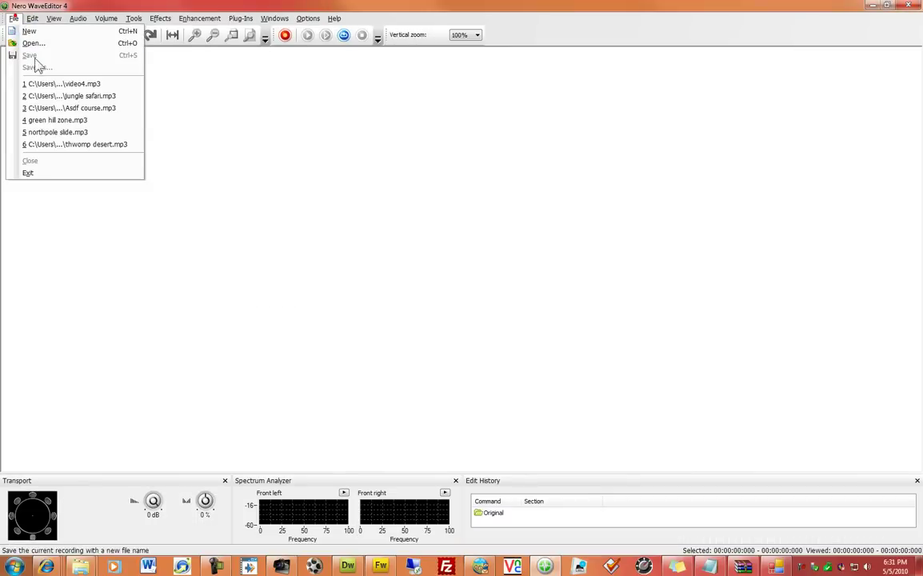
click(39, 43)
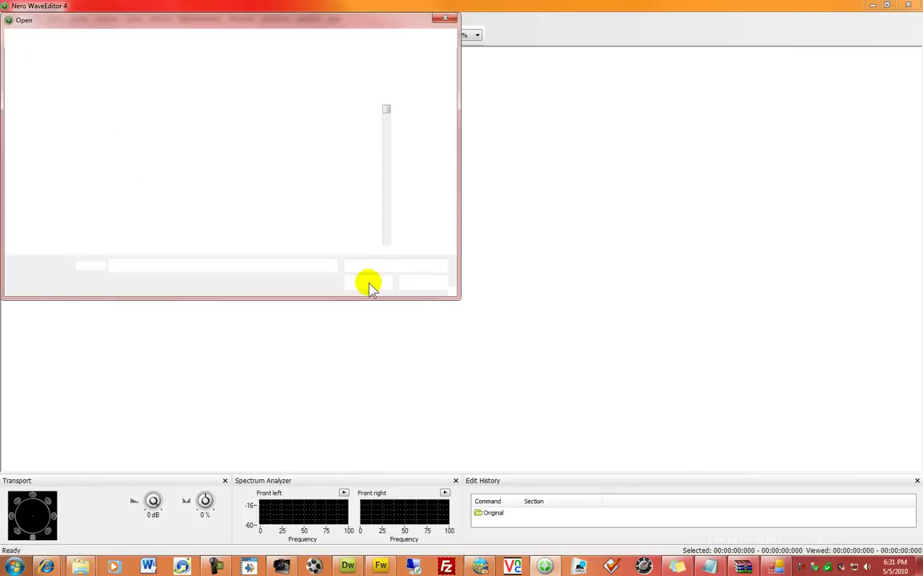
double_click(302, 23)
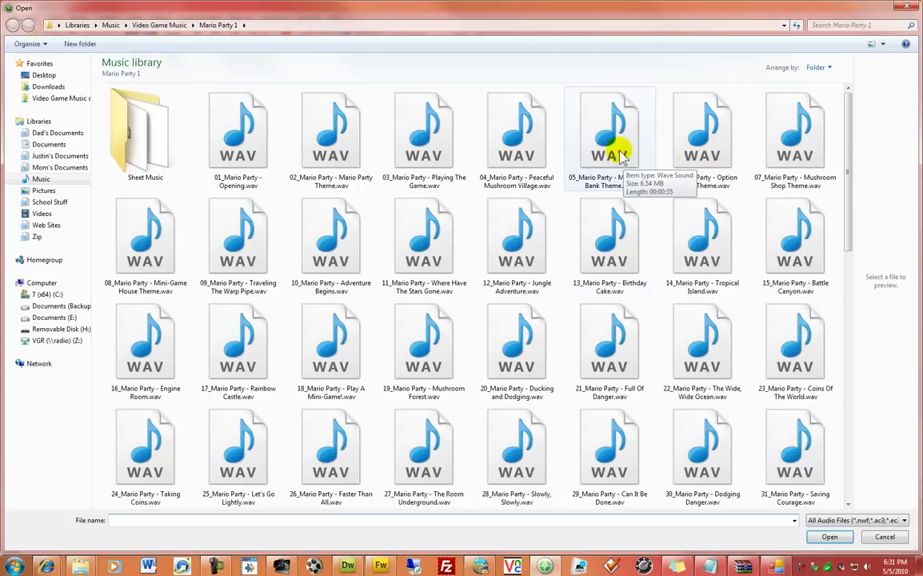
double_click(625, 138)
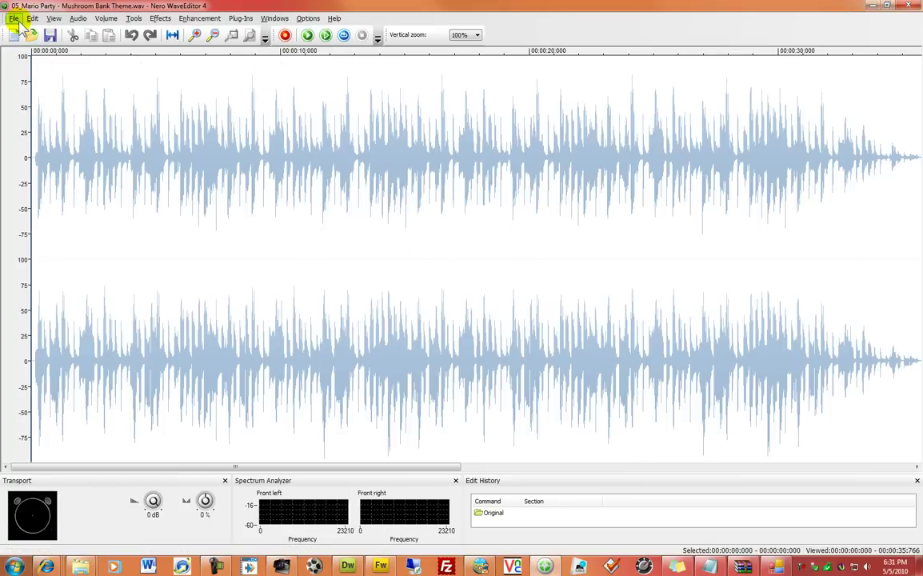
Step: Save the audio to the Desktop as an mp3 file named options
click(14, 19)
click(57, 69)
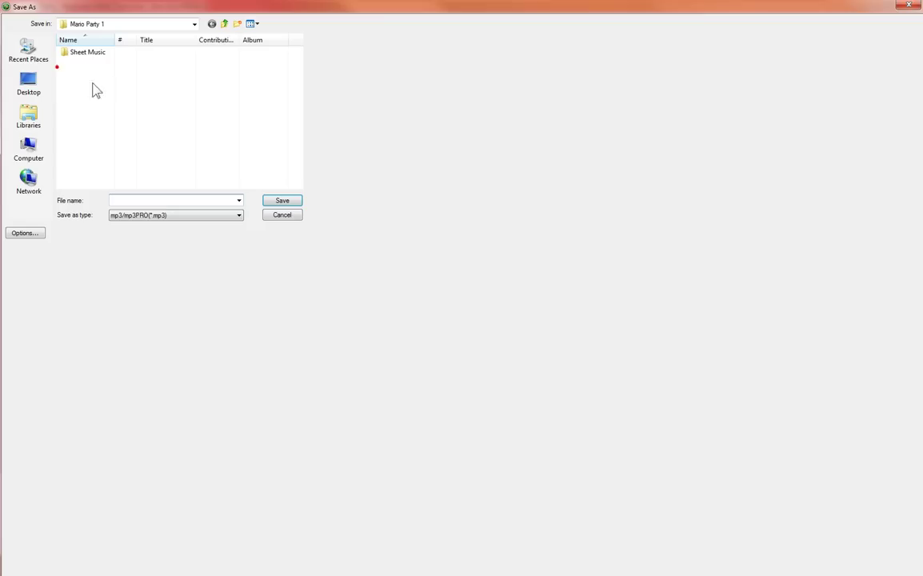
click(29, 86)
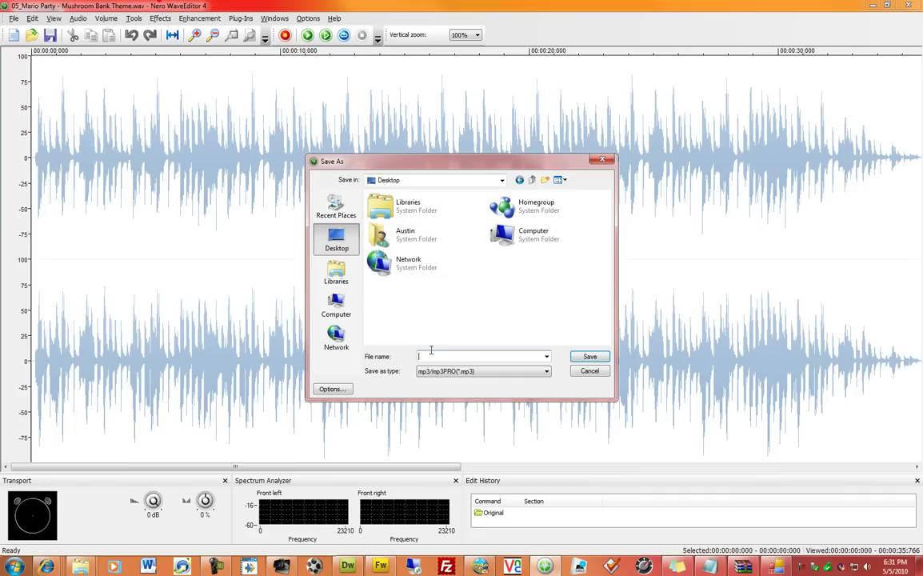
click(429, 356)
text(option)
key(Return)
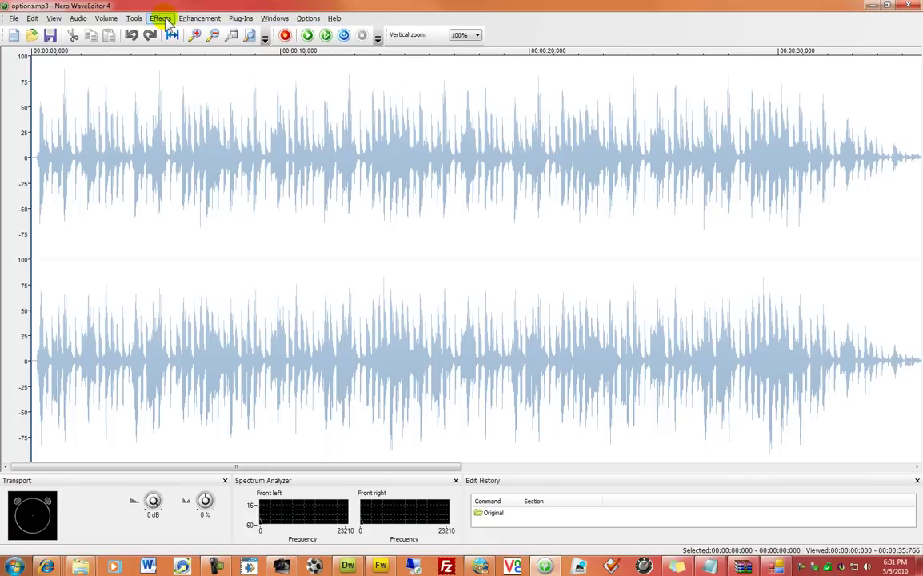
Step: Apply the Loudness effect with an aimed gain of 9.0 dB to the whole track and save the file
key(ctrl+a)
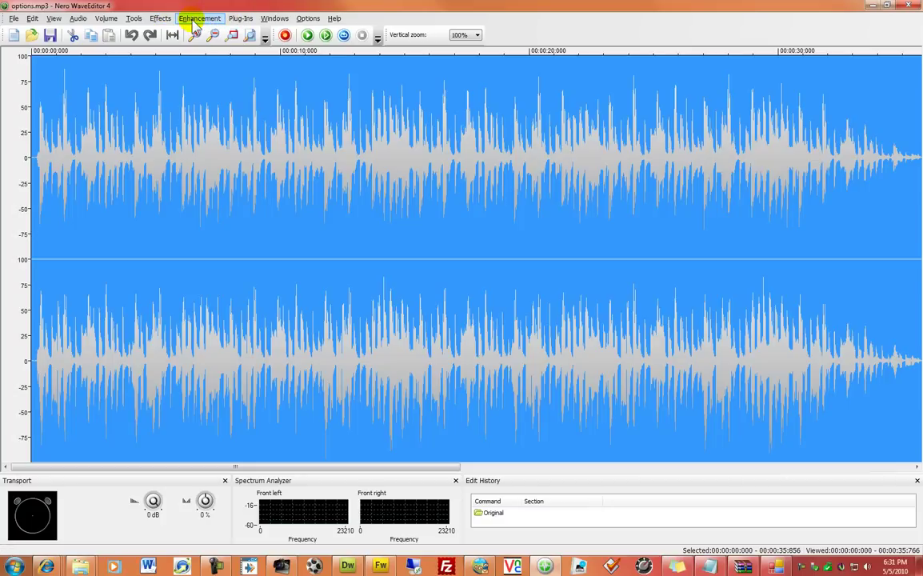
click(192, 19)
mouse_move(157, 18)
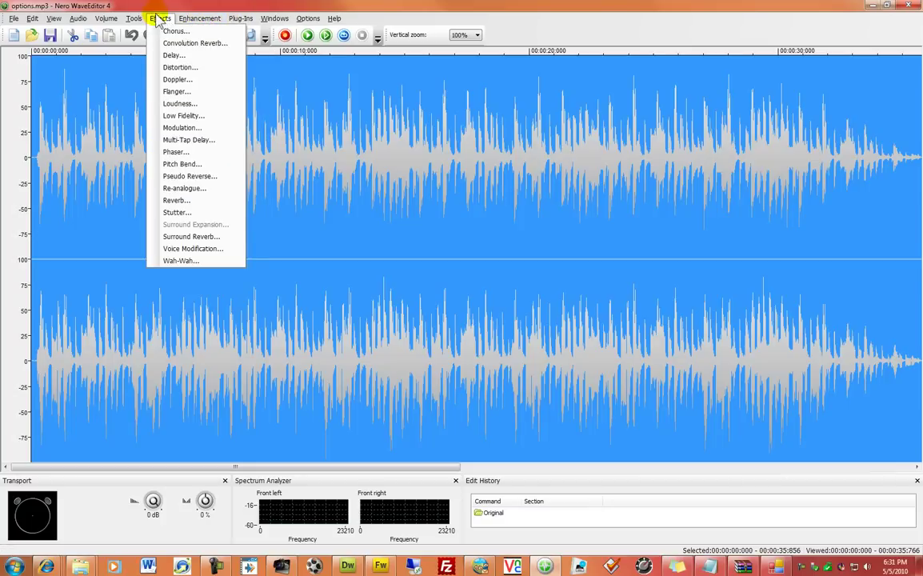
click(184, 103)
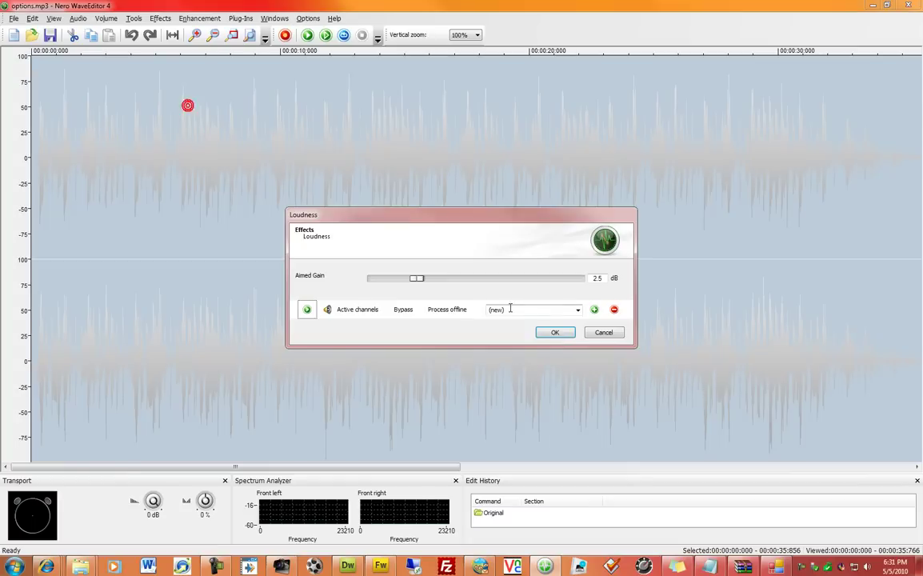
click(526, 281)
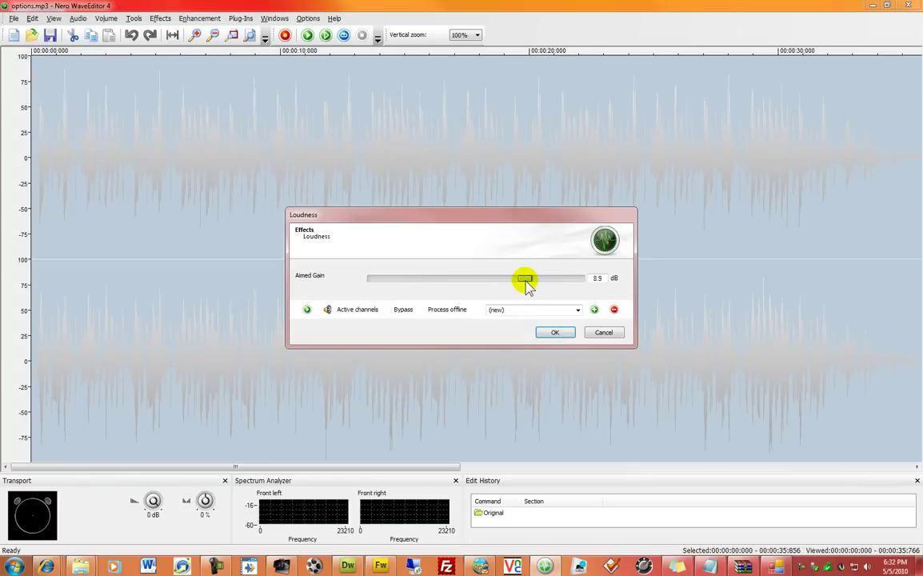
drag(527, 283, 528, 284)
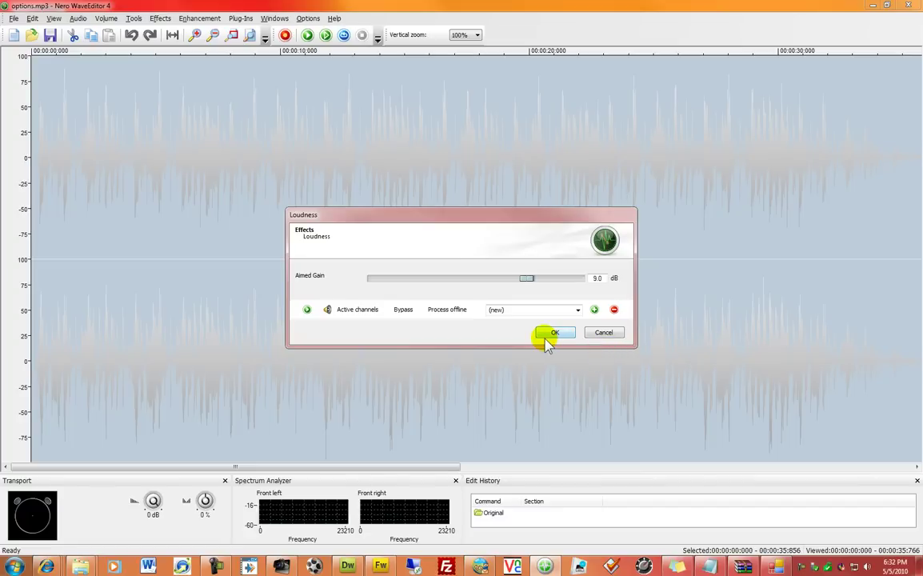
click(546, 339)
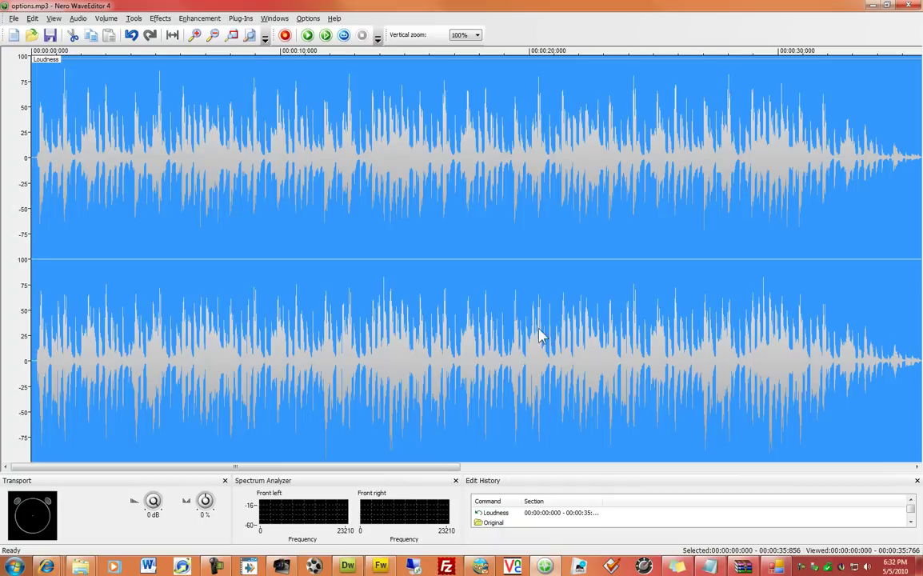
key(ctrl+s)
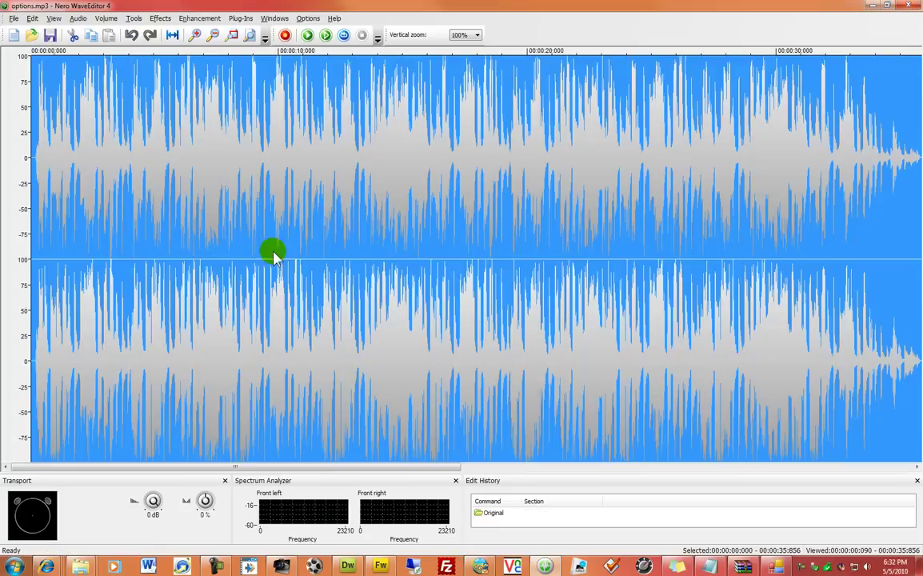
Step: Look up the Options.brstm file in the library folder of BCSM-GUIv1.5 (MKW-ISO), and return to the audio editor
mouse_move(80, 565)
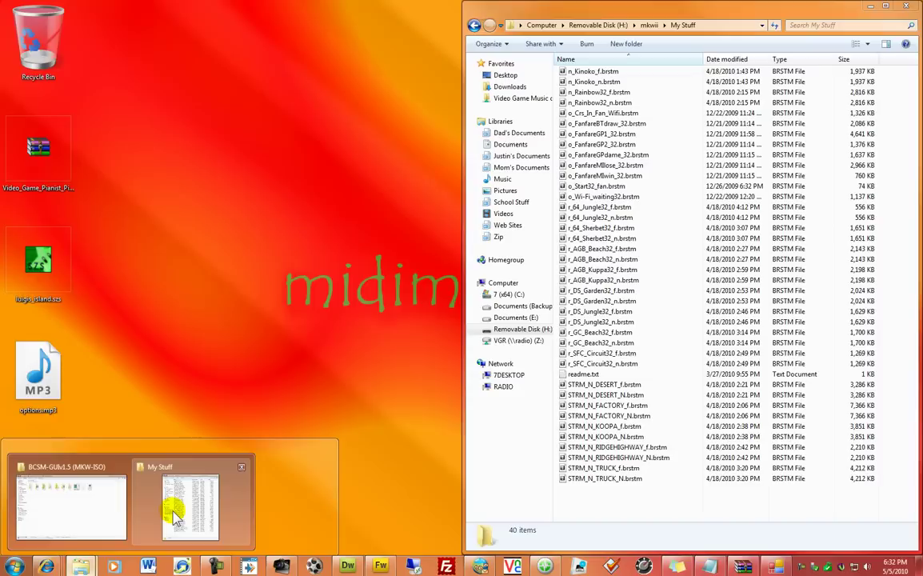
click(178, 516)
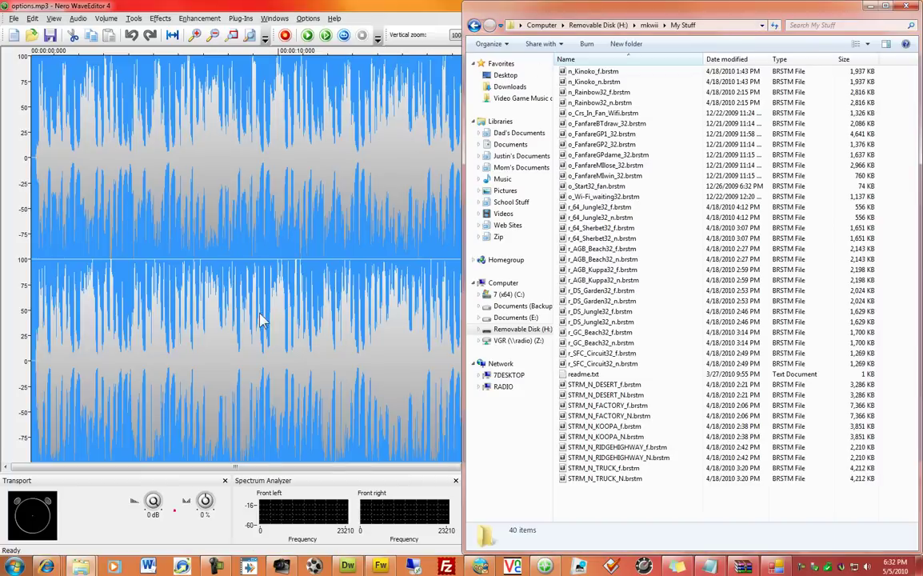
click(871, 5)
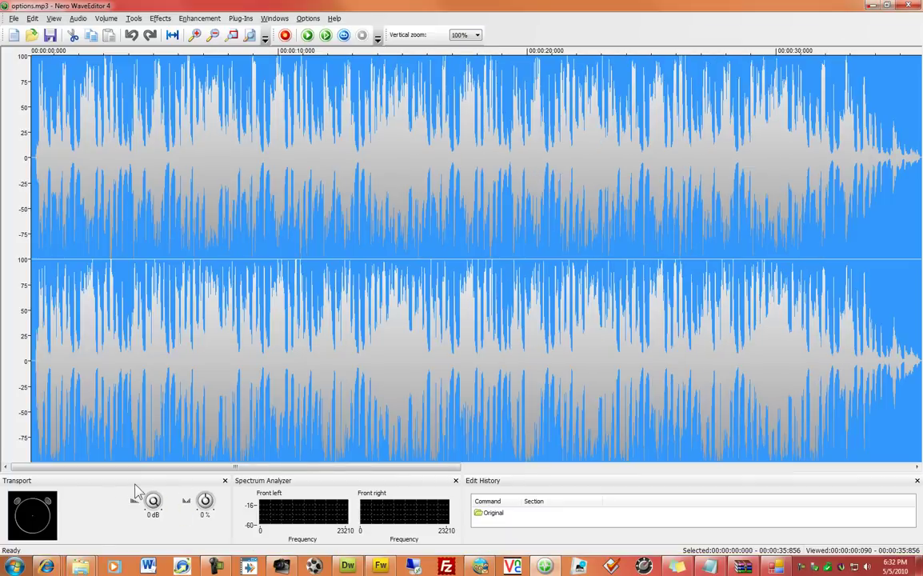
mouse_move(80, 565)
click(129, 512)
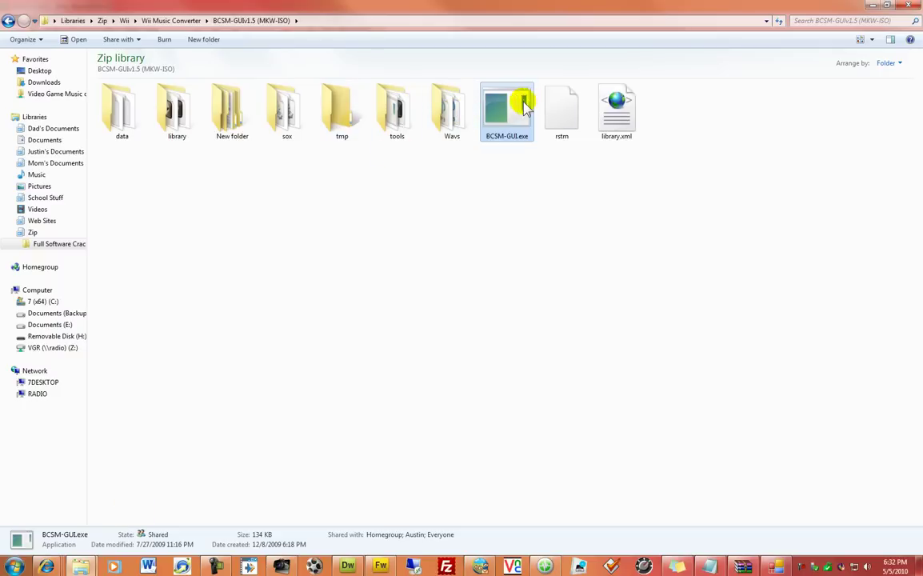
double_click(177, 110)
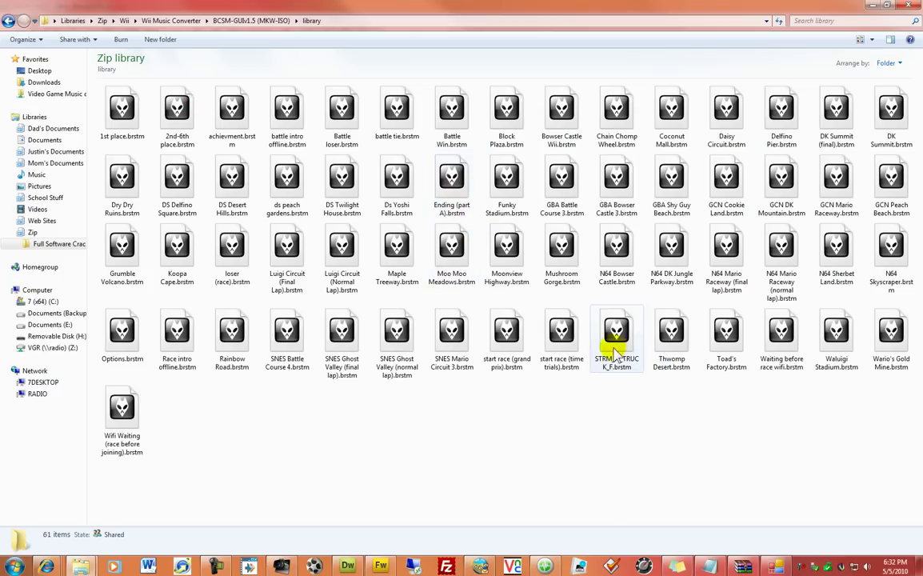
click(616, 352)
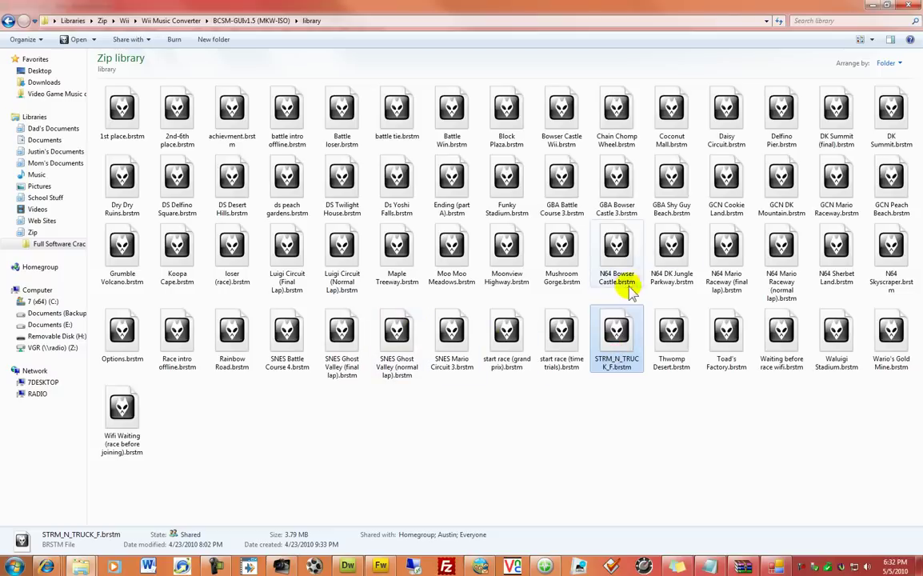
key(o)
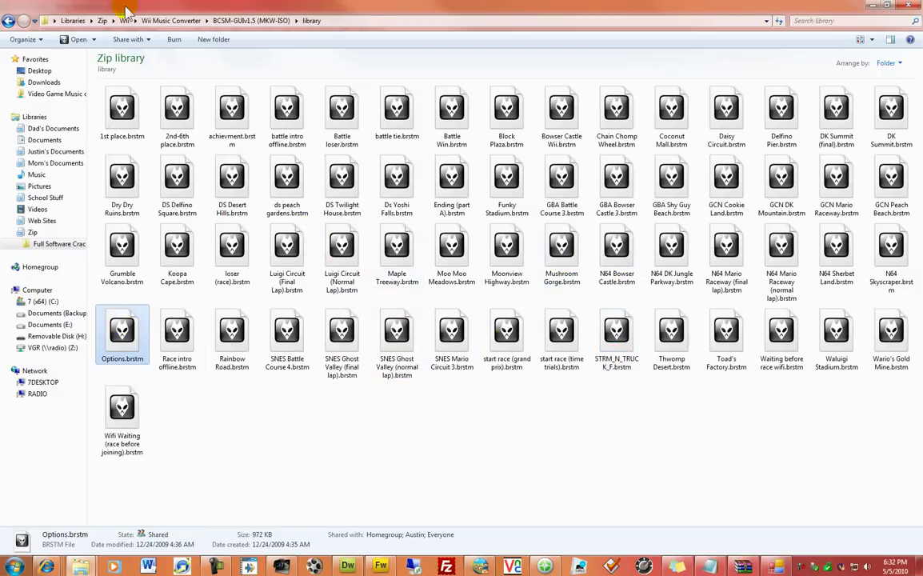
click(874, 5)
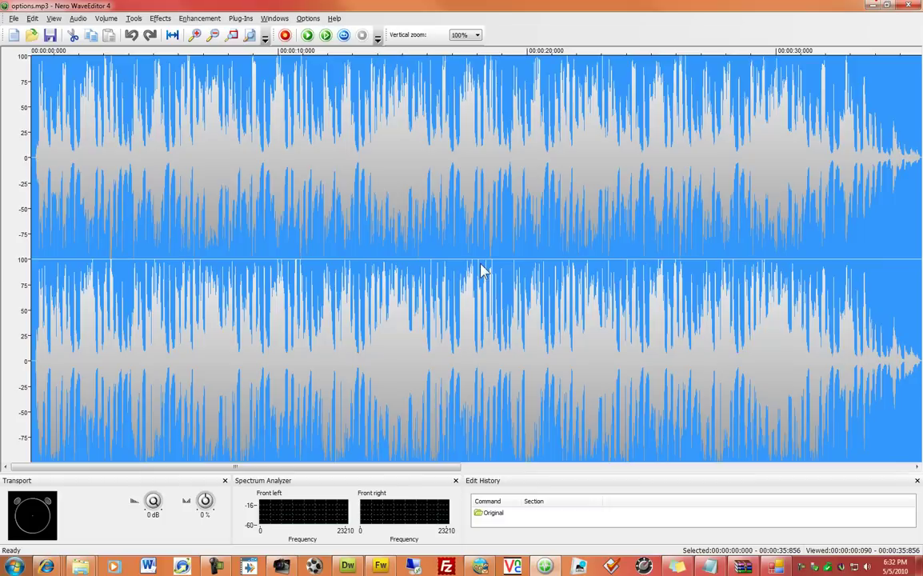
Step: Save the track over options.mp3 on the Desktop, with a lower constant bitrate chosen in the mp3 encoding options
click(14, 19)
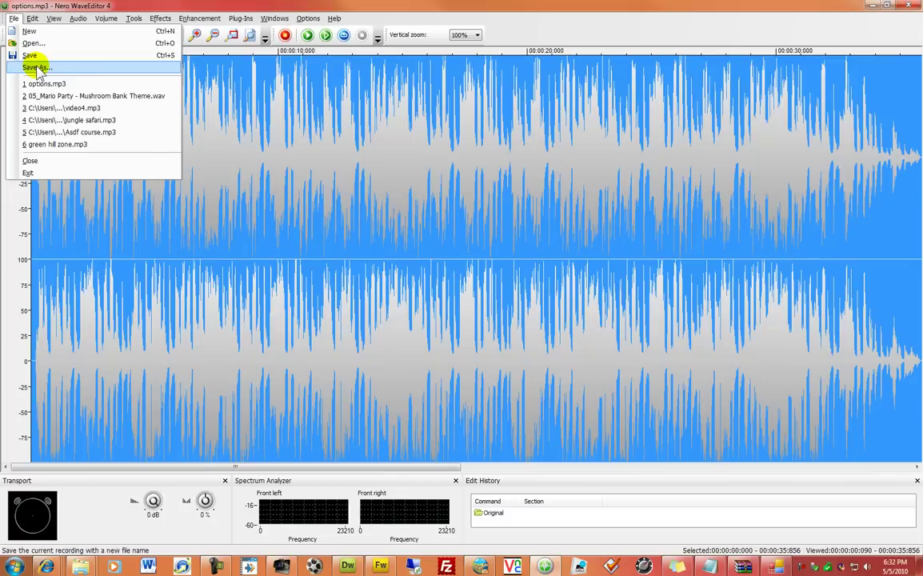
click(38, 68)
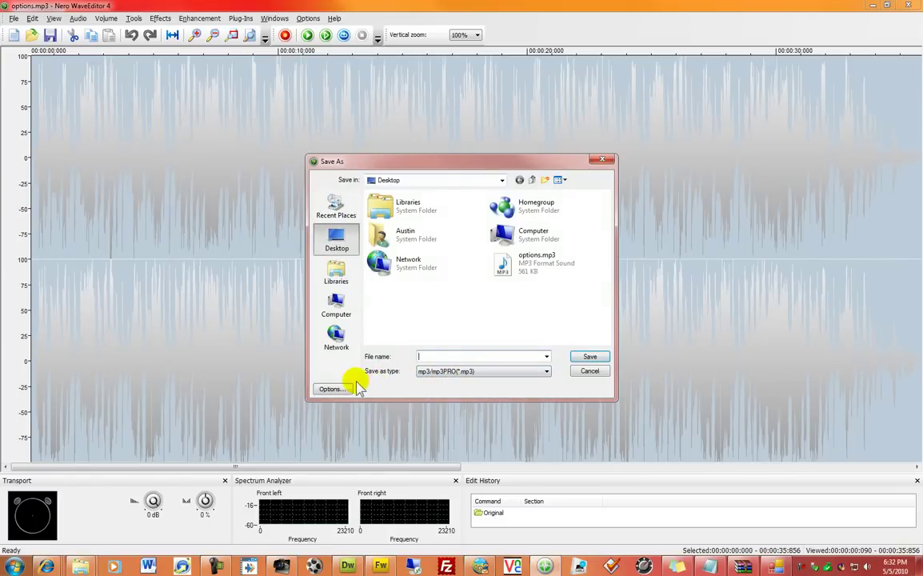
click(332, 388)
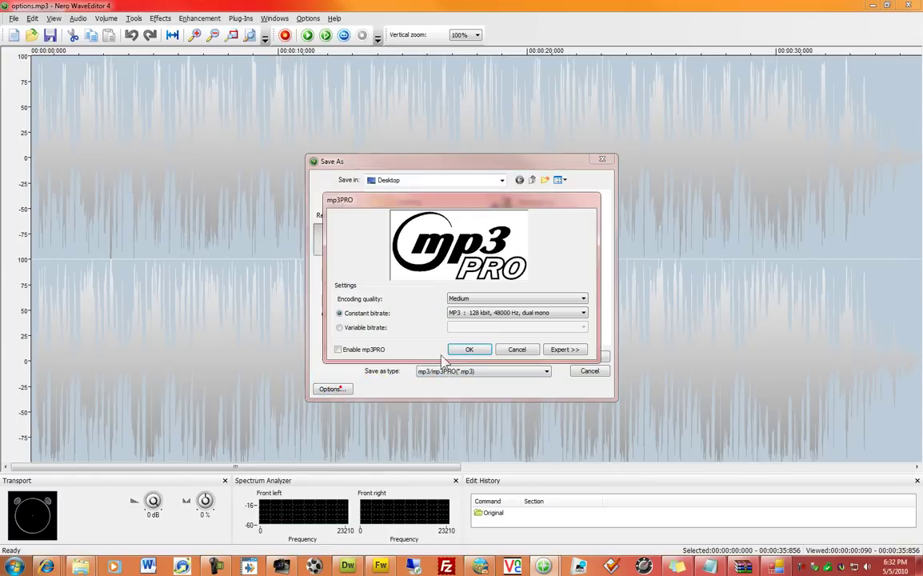
click(479, 313)
scroll(549, 376, up, 7)
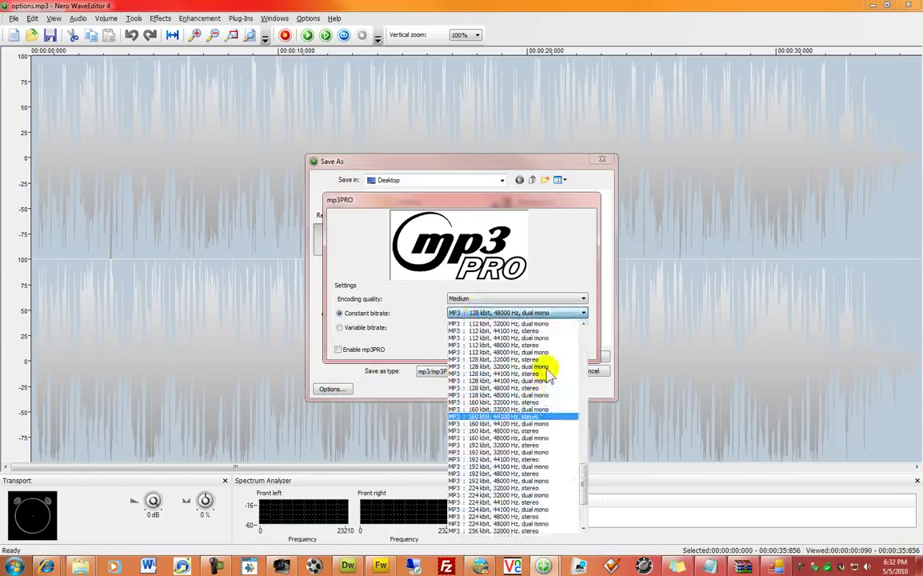
scroll(587, 438, up, 12)
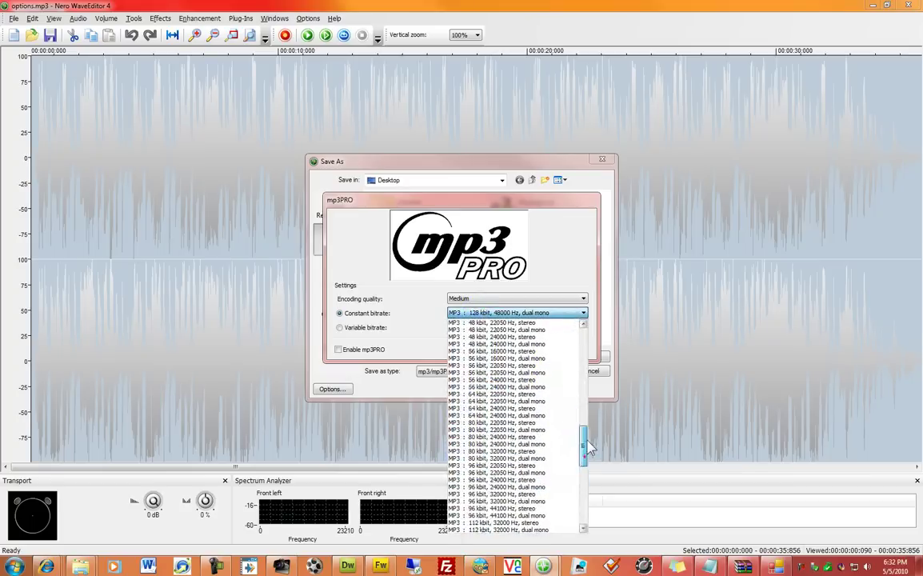
scroll(590, 433, down, 1)
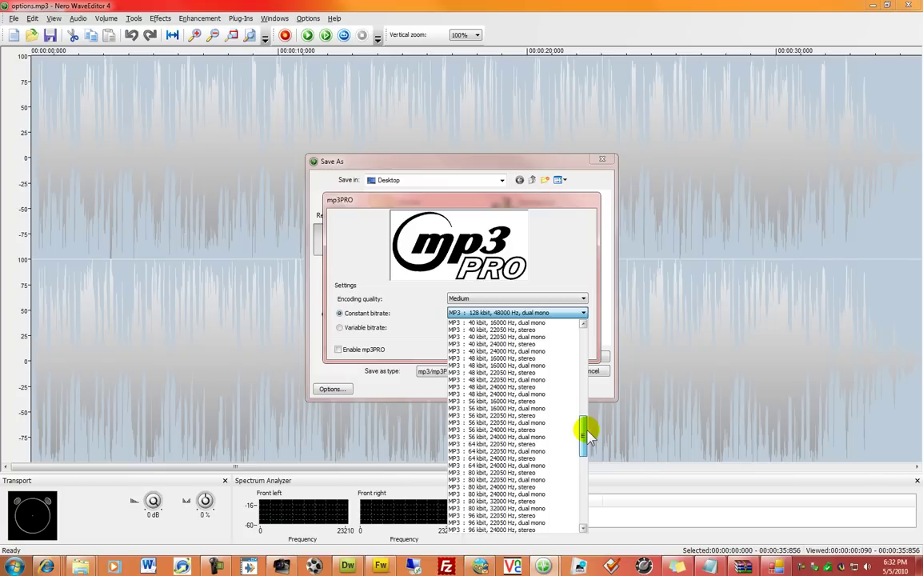
scroll(587, 433, up, 1)
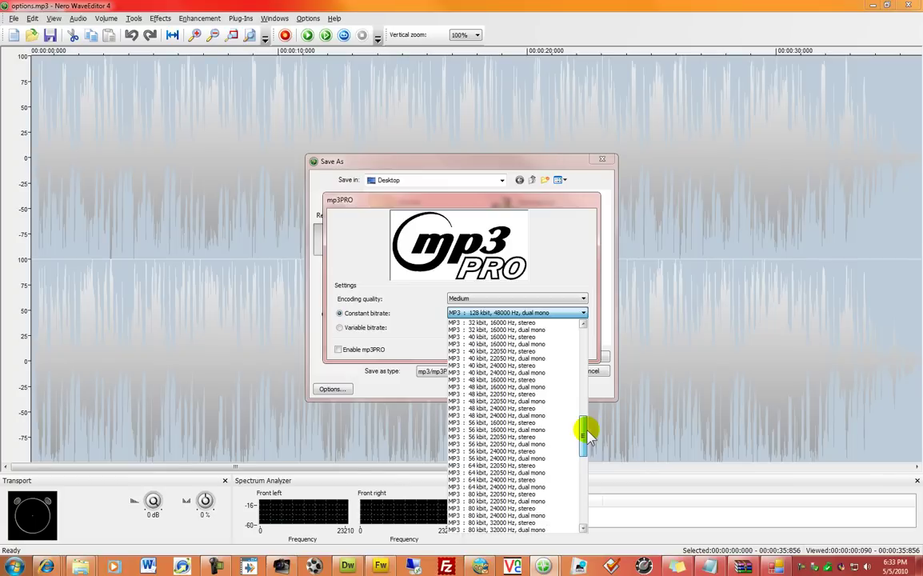
scroll(586, 436, down, 7)
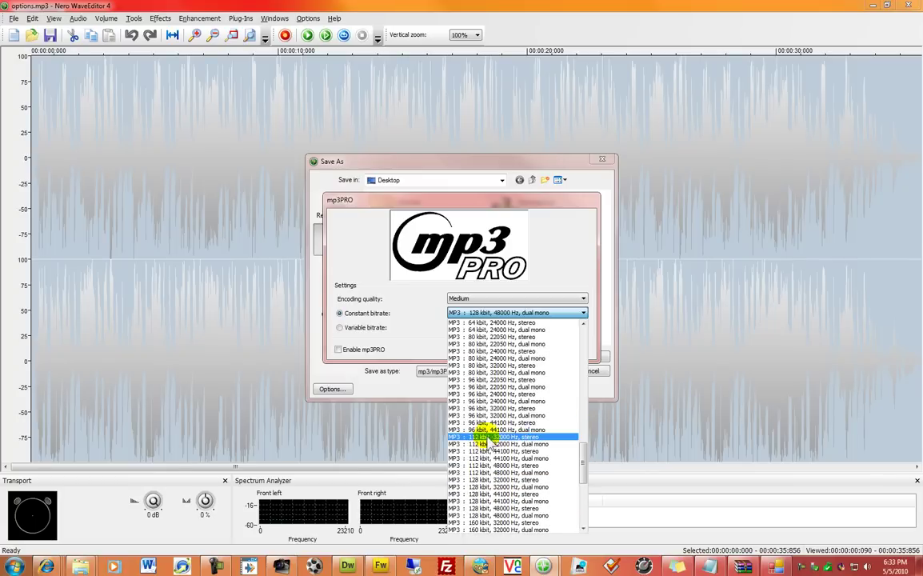
click(491, 432)
click(477, 351)
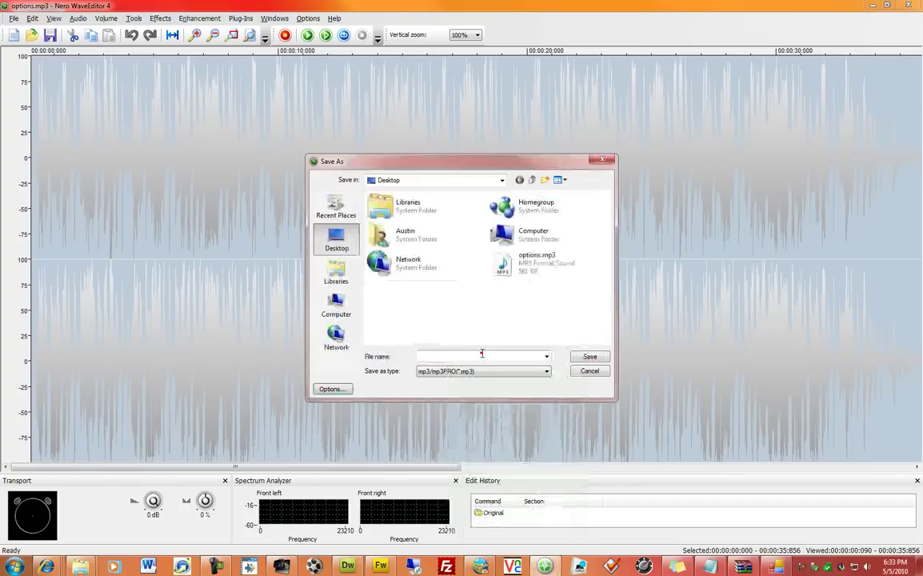
double_click(529, 267)
click(492, 287)
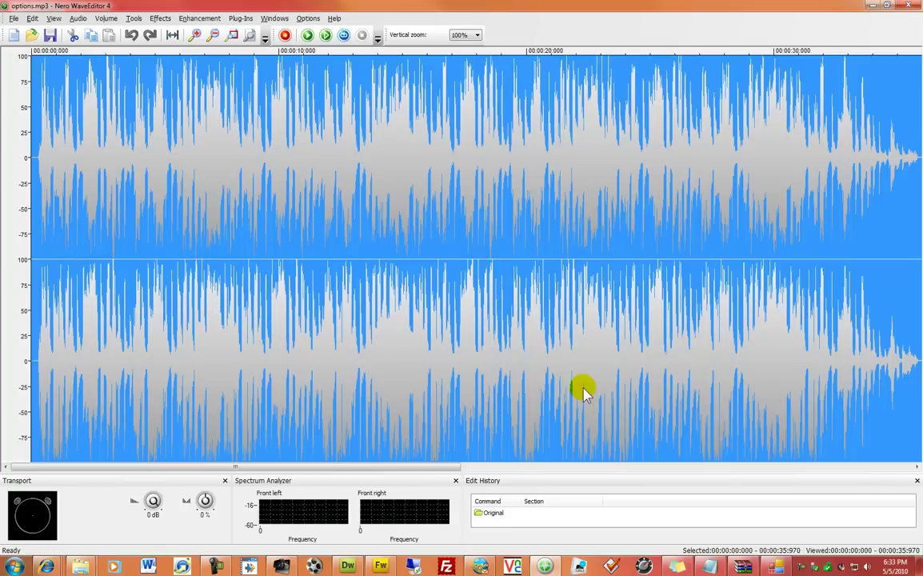
Step: Play a moment of the track, and examine the Time Correction percentage and beats-per-minute settings without applying them
key(space)
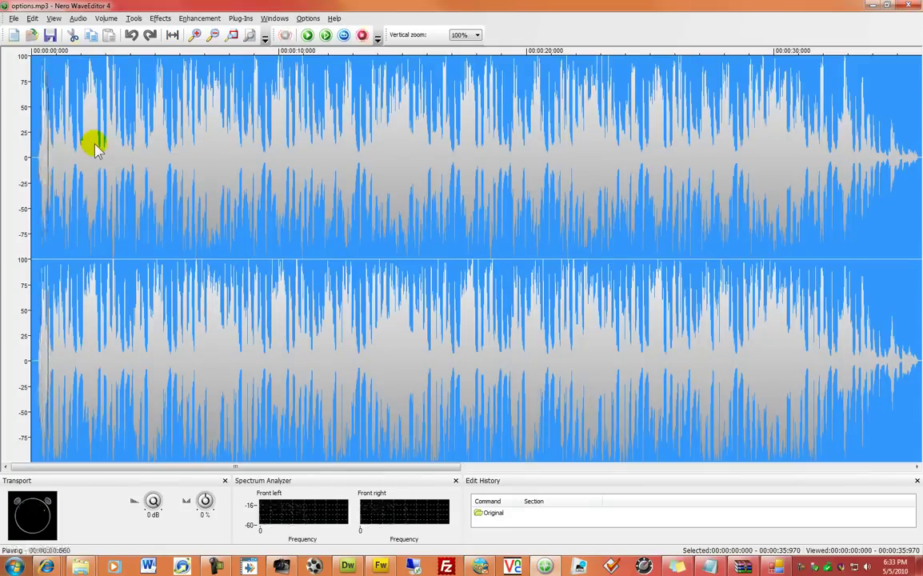
key(space)
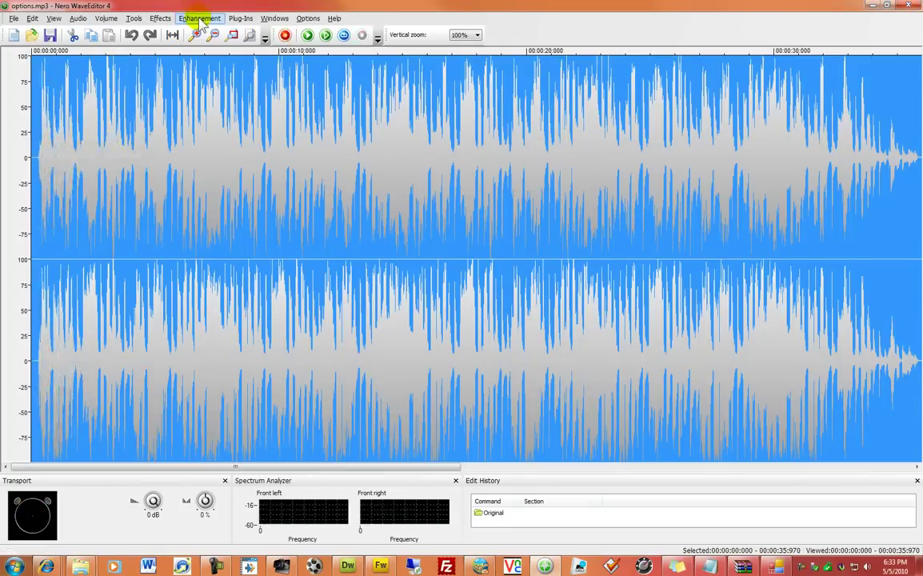
click(156, 18)
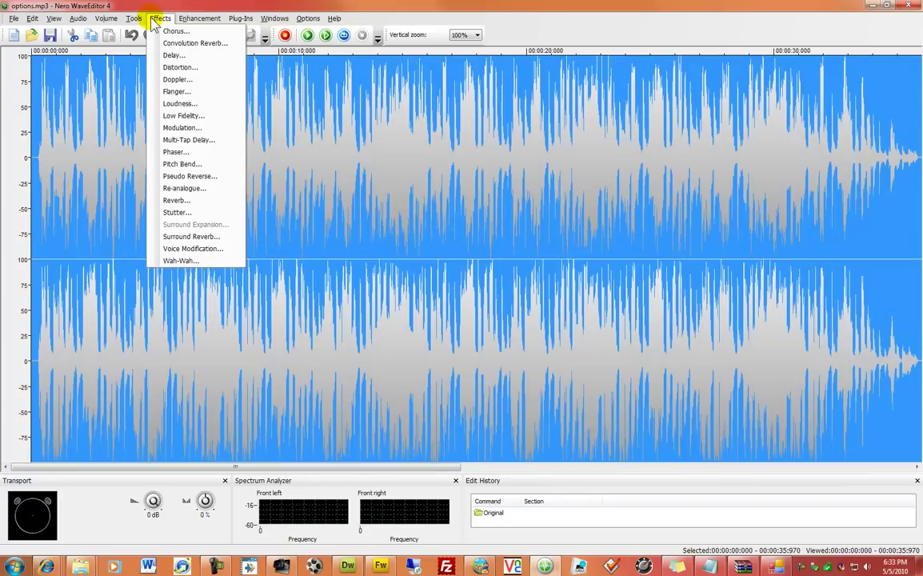
click(156, 19)
click(106, 18)
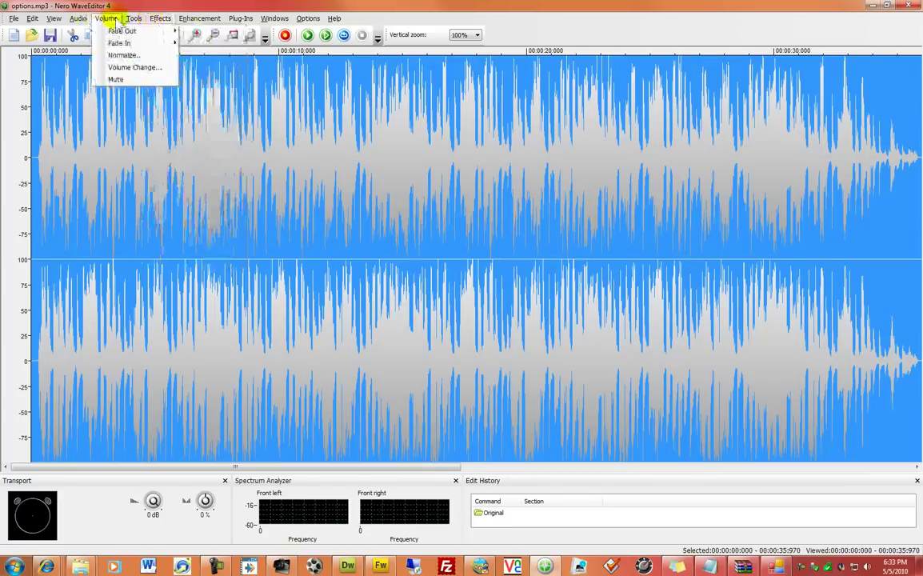
mouse_move(128, 30)
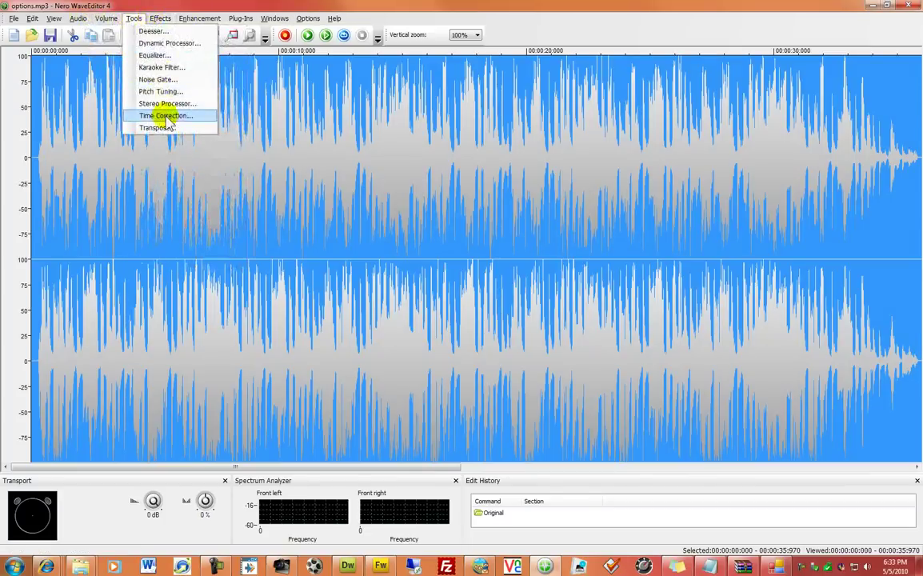
click(166, 116)
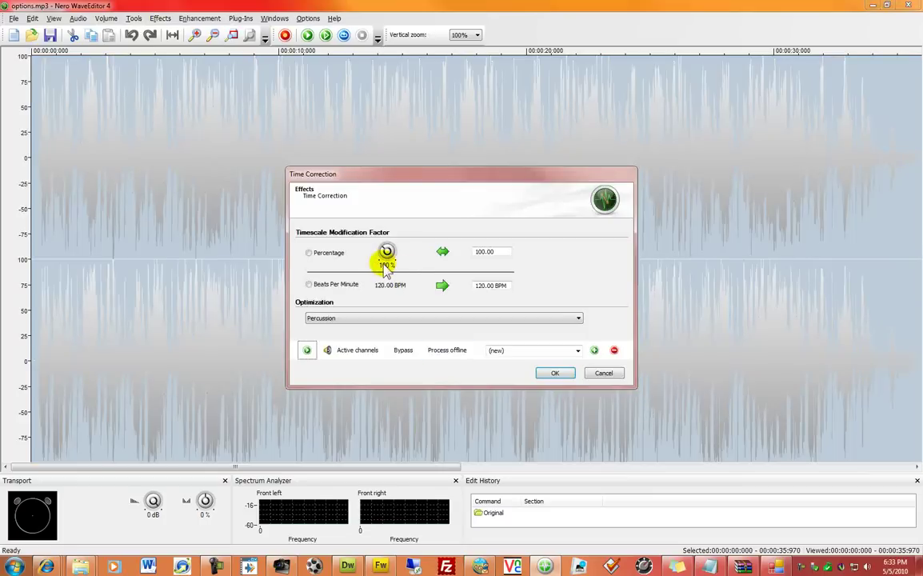
click(475, 286)
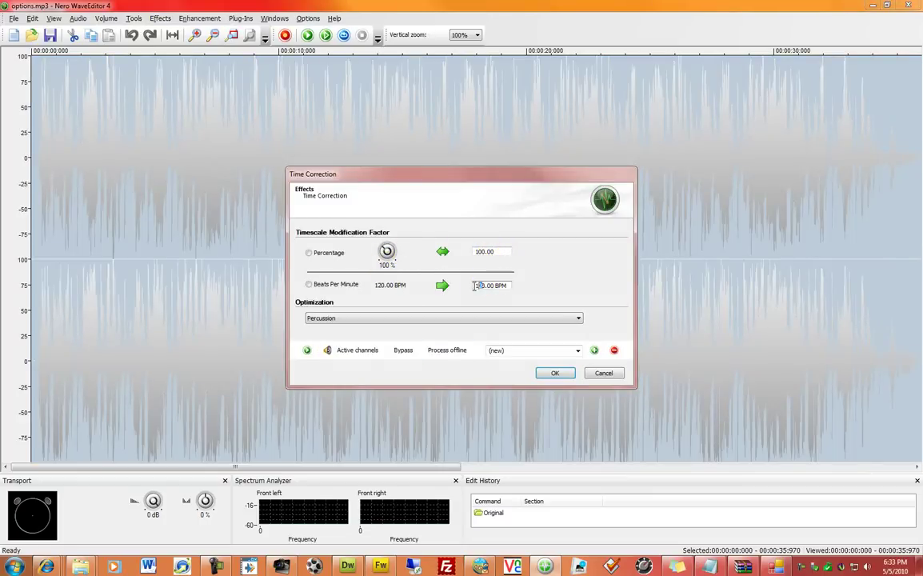
double_click(485, 252)
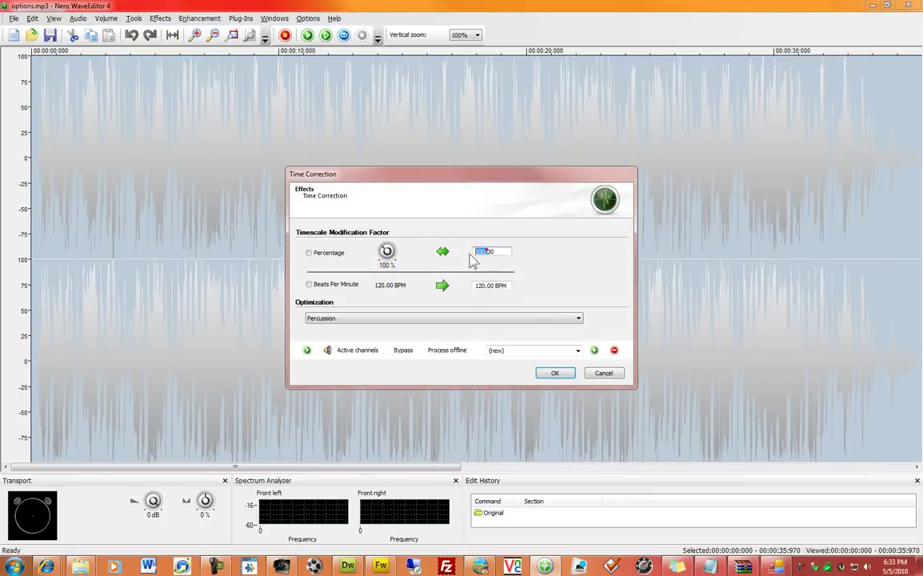
click(604, 373)
Step: Close the audio editor and select options.mp3 on the Desktop
double_click(4, 6)
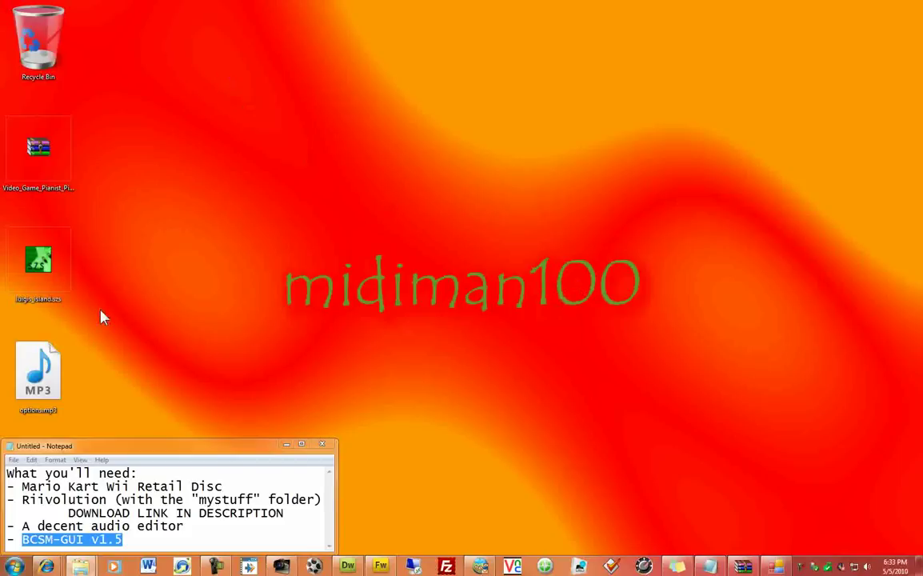
click(45, 386)
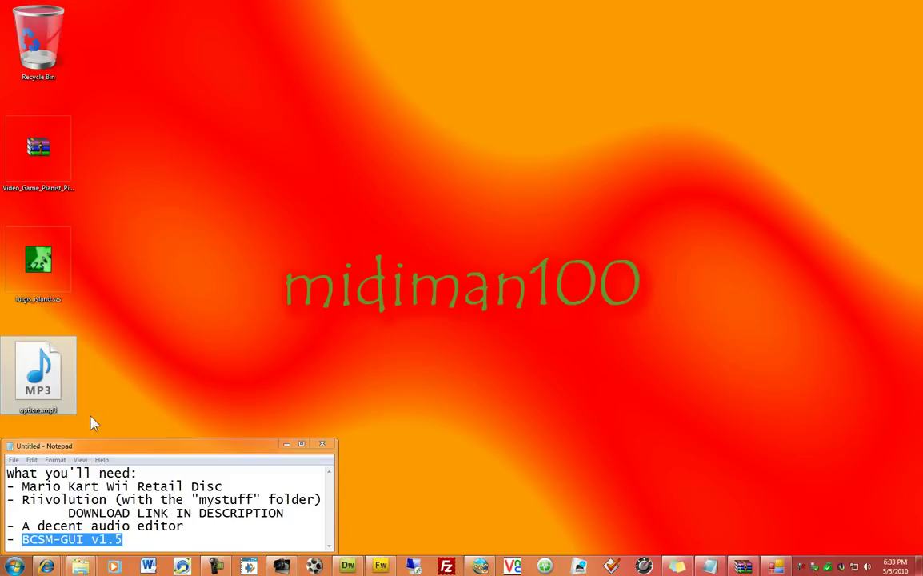
Step: Bring up the BCSM-GUI library folder and look up STRM_N_TRUCK_F.brstm among its tracks
click(80, 566)
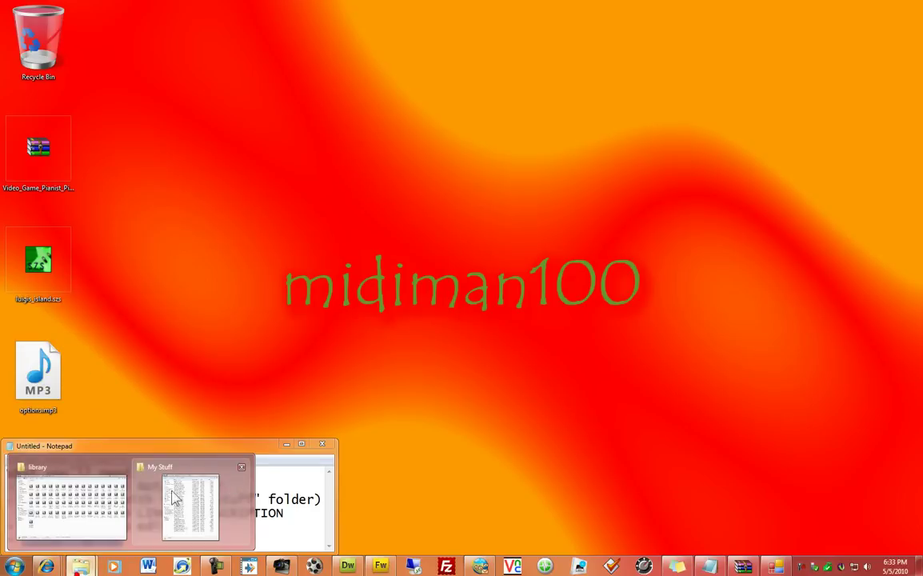
click(72, 500)
drag(425, 6, 512, 46)
scroll(592, 232, down, 3)
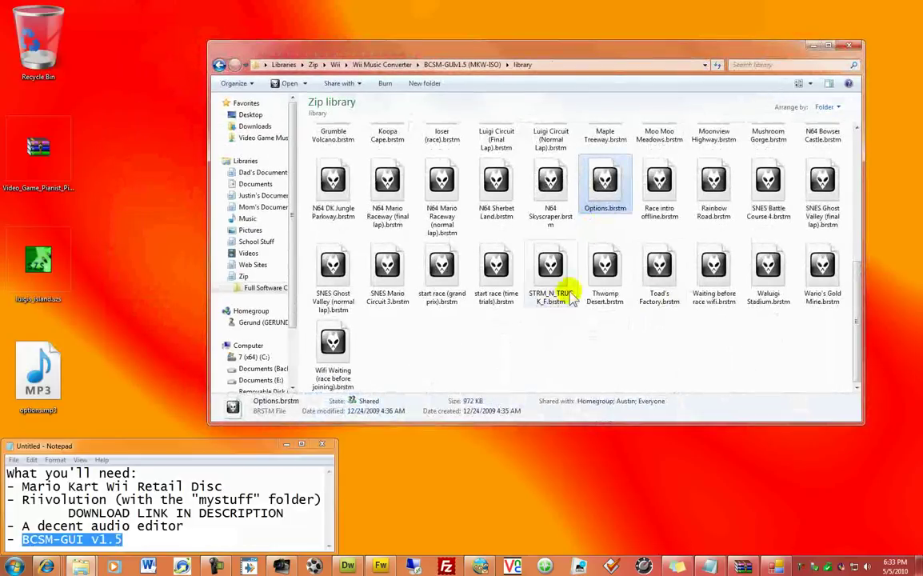
click(550, 268)
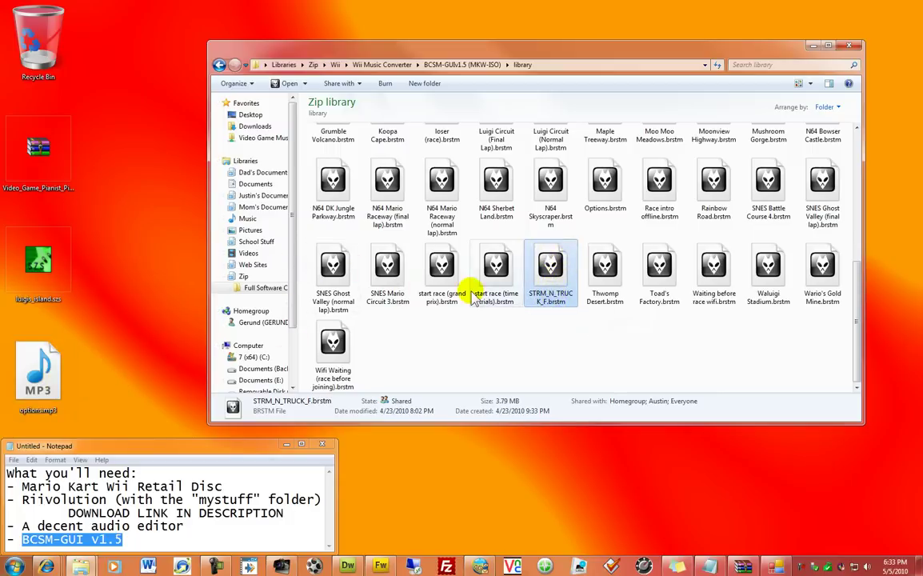
Step: Select options.mp3 on the Desktop and check the BRSTM file names in the My Stuff folder
click(24, 364)
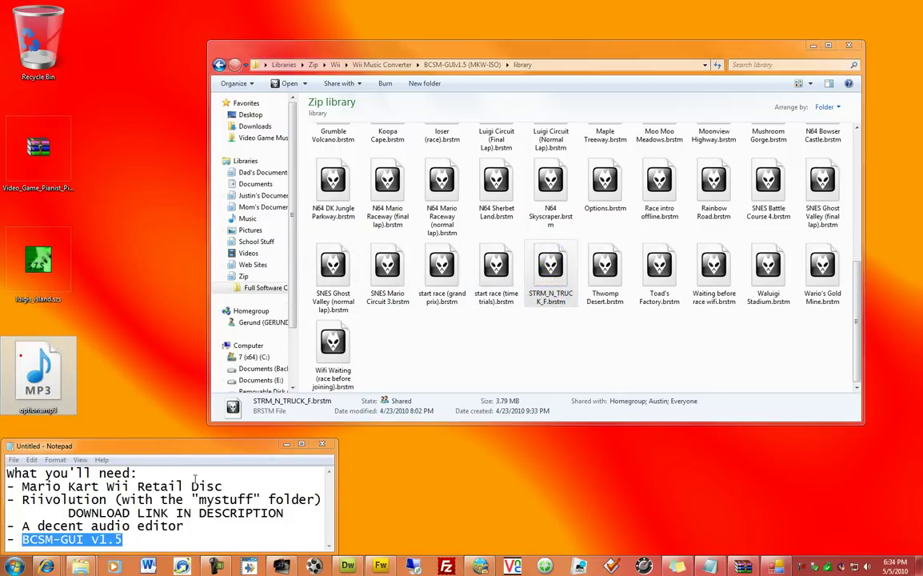
click(29, 383)
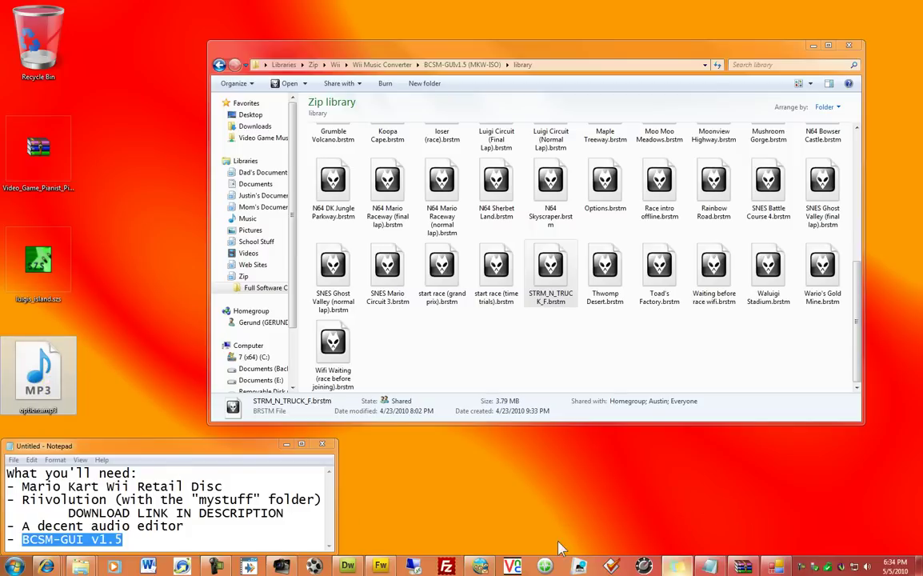
mouse_move(80, 566)
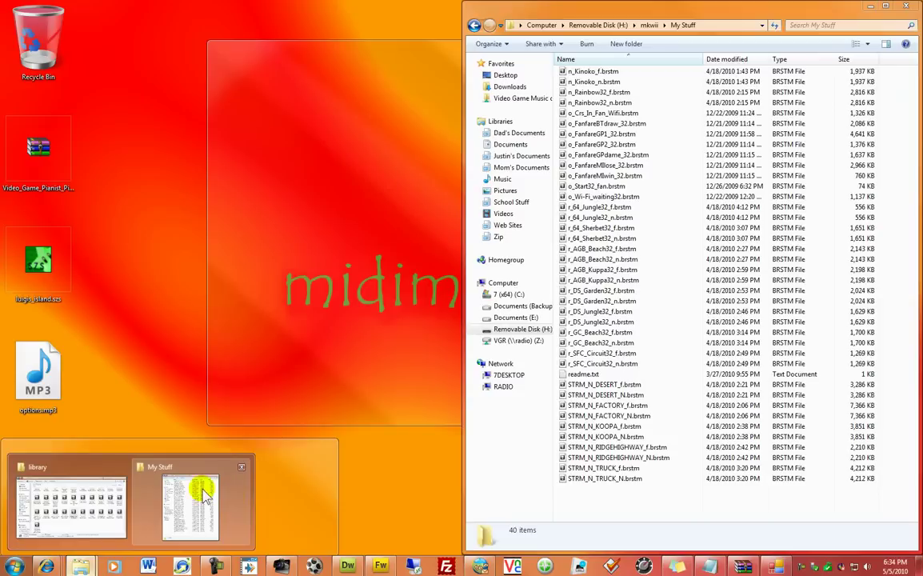
click(205, 490)
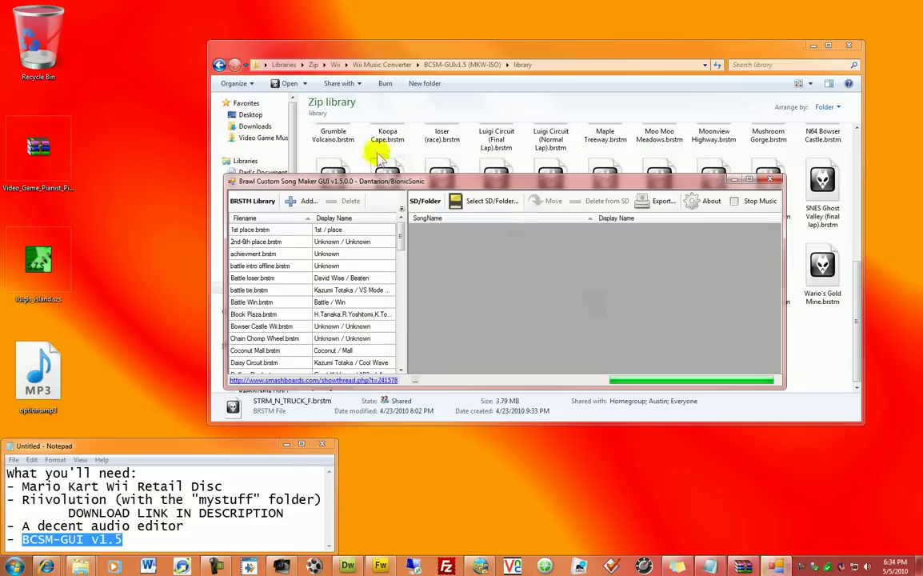
Step: Try to add options.mp3 from the Desktop to the MP3-to-BRSTM conversion queue in Brawl Custom Song Maker
click(306, 201)
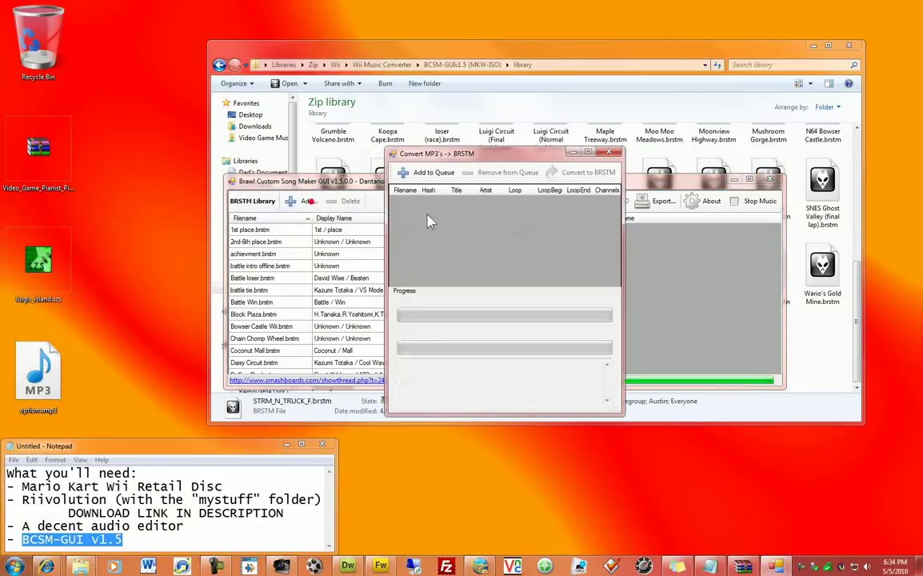
drag(484, 160, 510, 157)
click(303, 182)
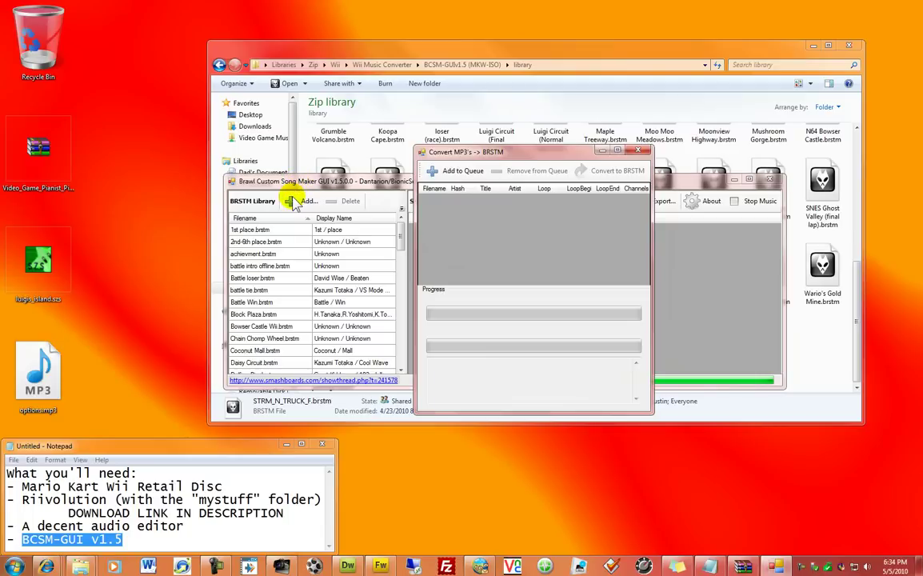
drag(38, 372, 509, 270)
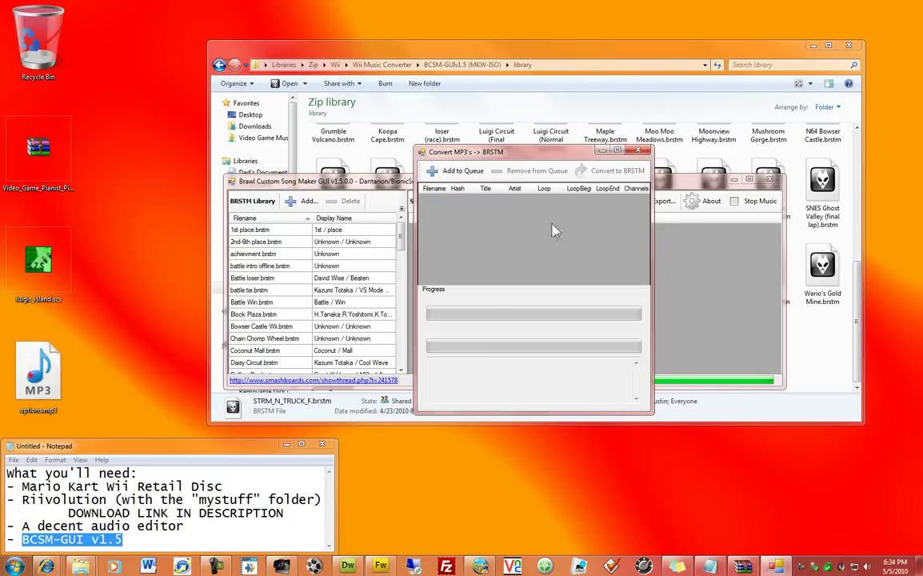
drag(555, 231, 552, 223)
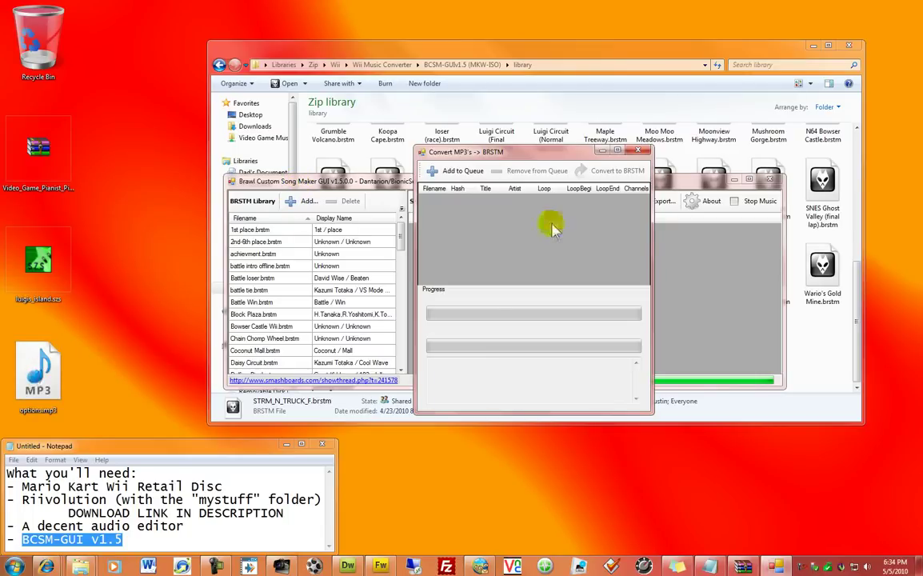
click(637, 152)
Step: Rename options.mp3 on the Desktop as options1.mp3
click(27, 374)
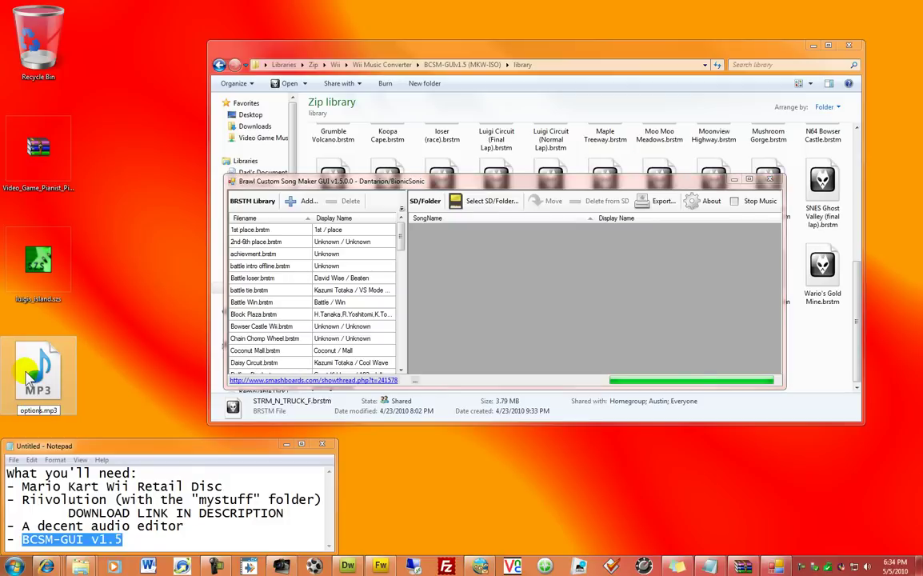
text(1)
key(Return)
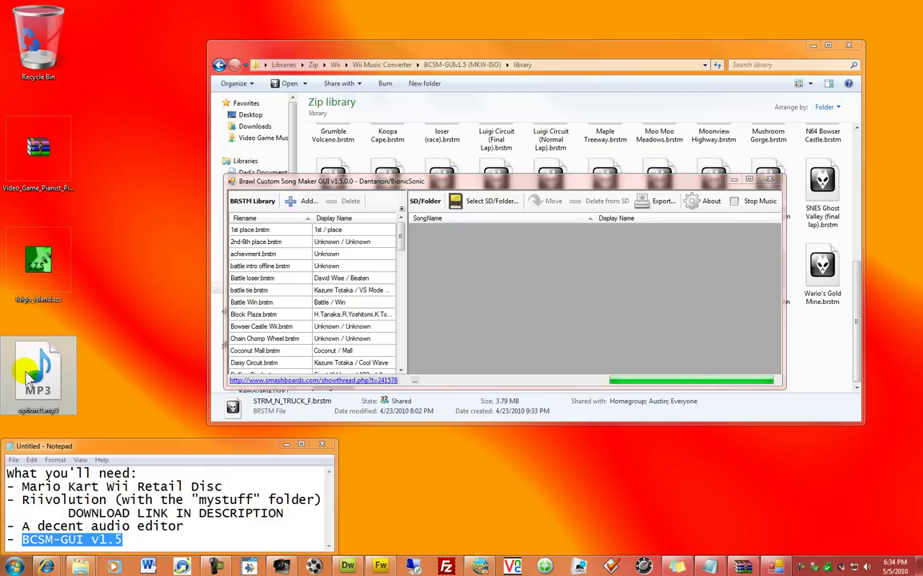
Step: Queue options1.mp3 with looping enabled, convert it to BRSTM, and close Brawl Custom Song Maker
click(276, 206)
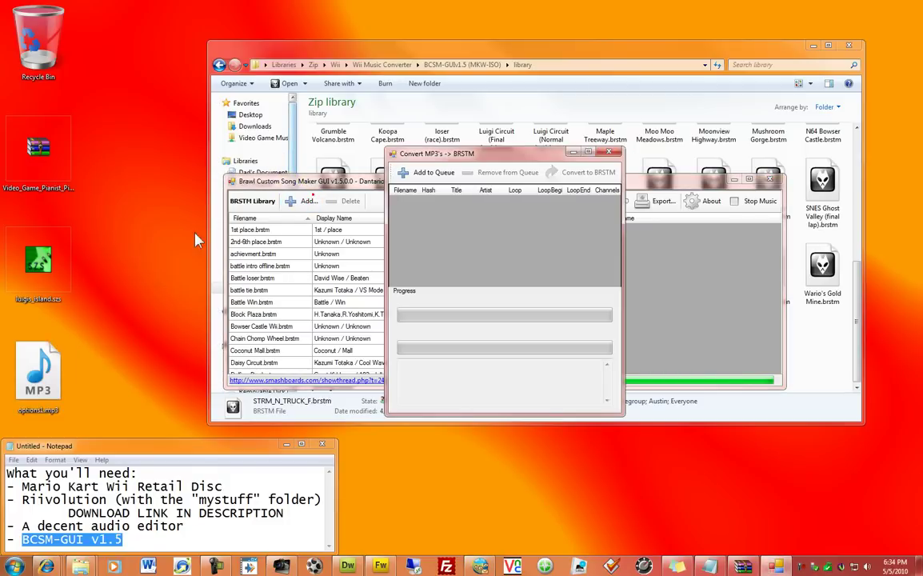
drag(38, 372, 508, 207)
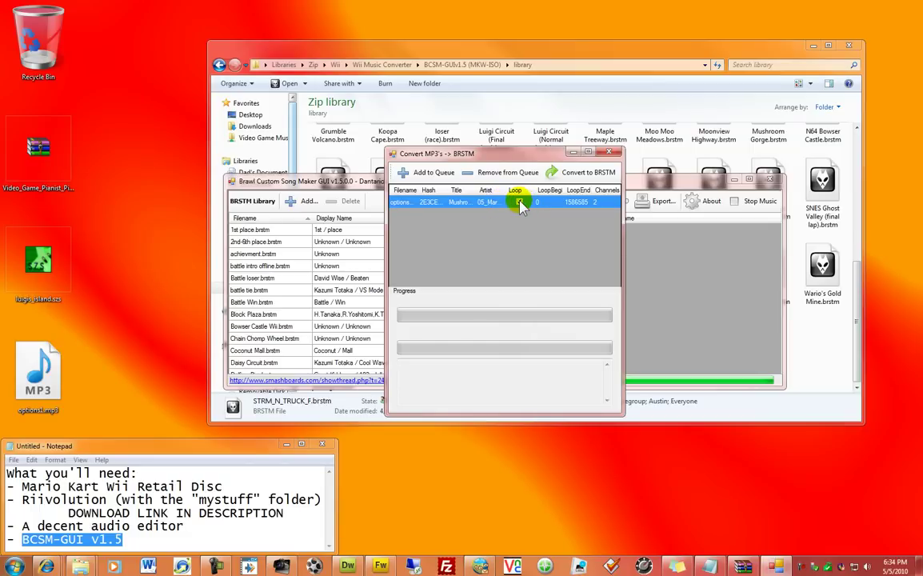
click(568, 173)
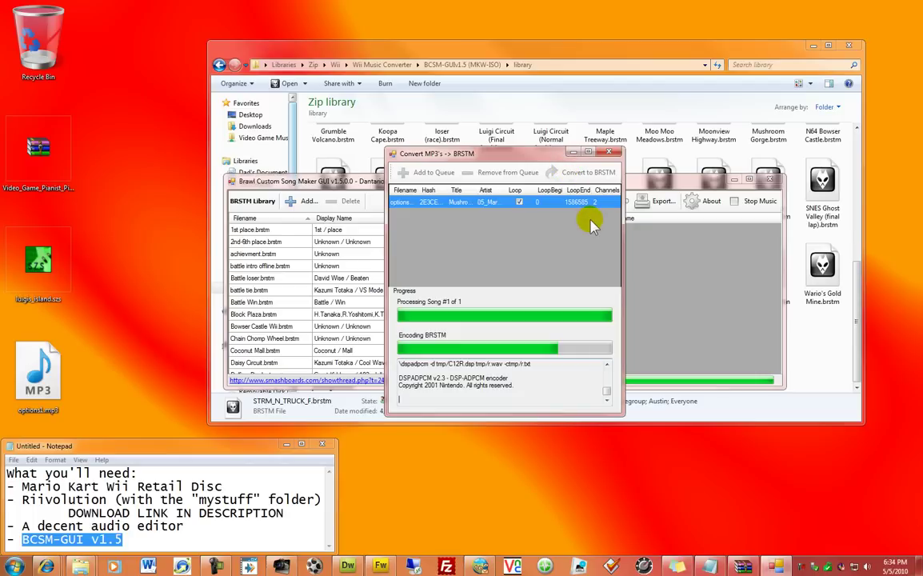
click(614, 153)
click(774, 179)
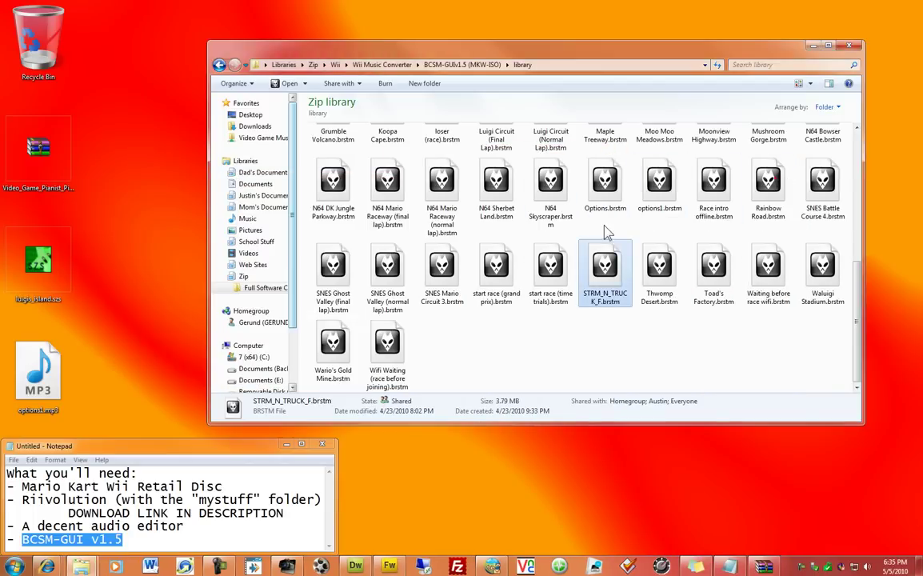
Step: Locate options1.brstm in the library folder and copy the file name STRM_N_TRUCK_F from the existing track
click(516, 354)
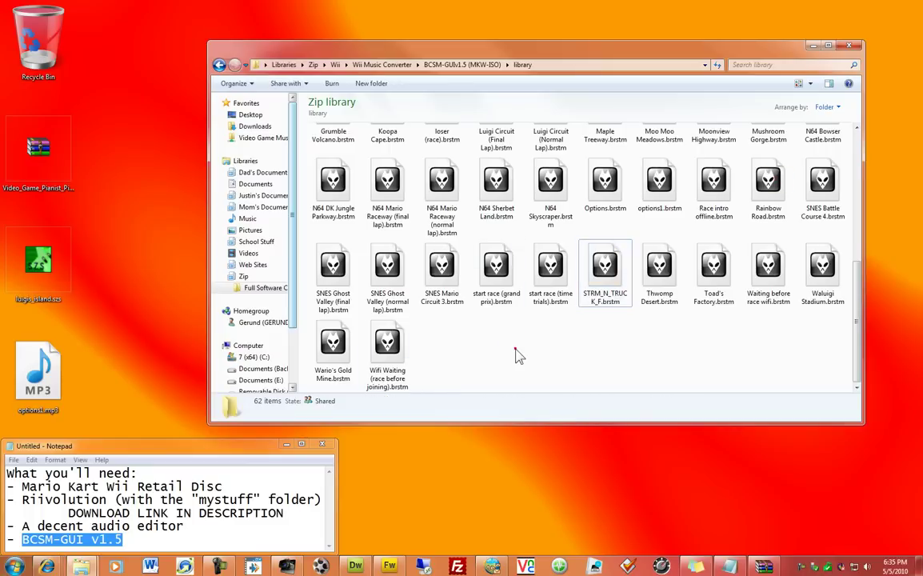
click(663, 192)
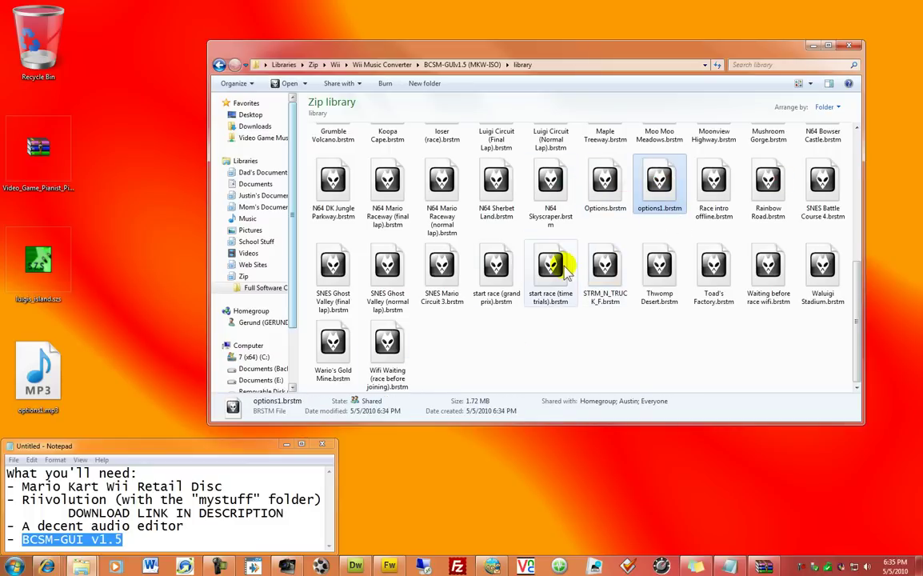
click(604, 283)
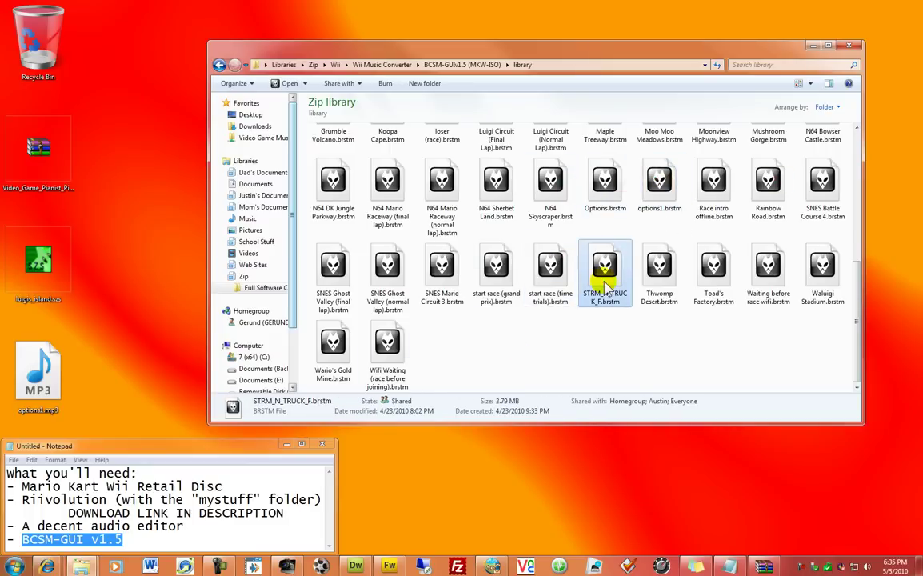
click(605, 298)
key(ctrl+c)
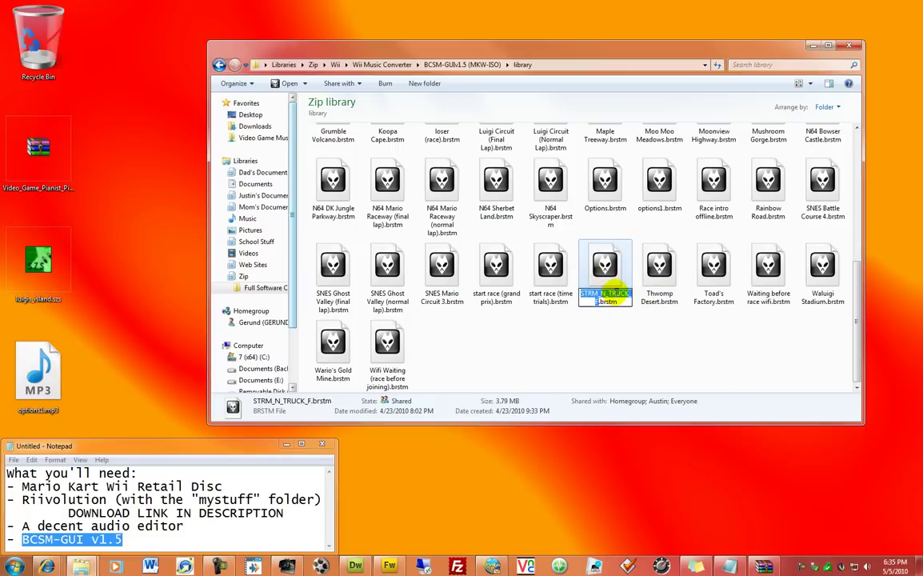
Step: Try to rename options1.brstm in the library folder as STRM_N_TRUCK_F.brstm
click(664, 204)
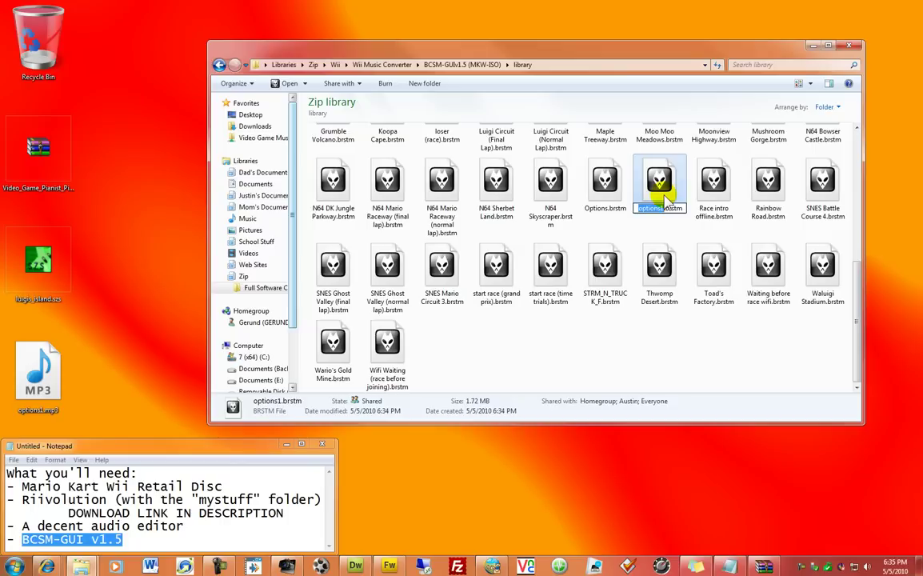
key(ctrl+v)
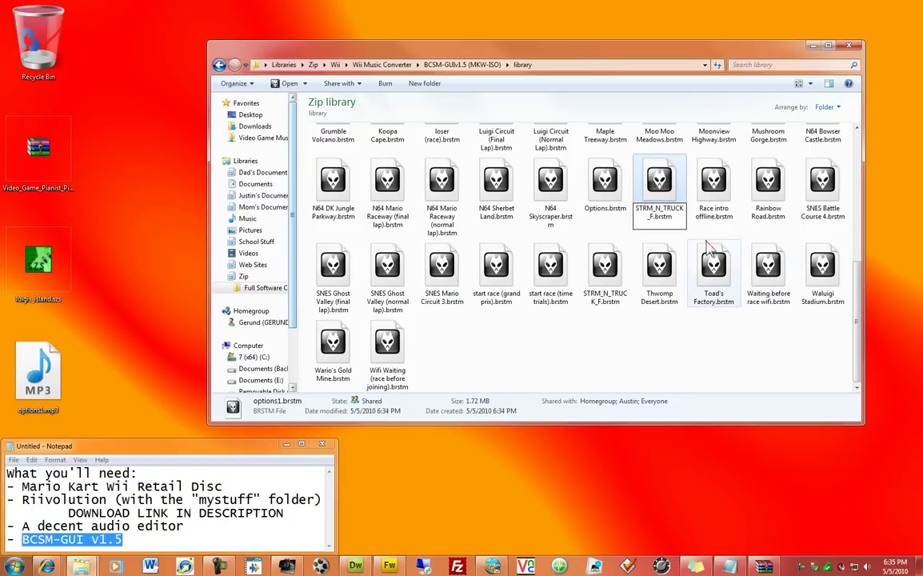
key(Return)
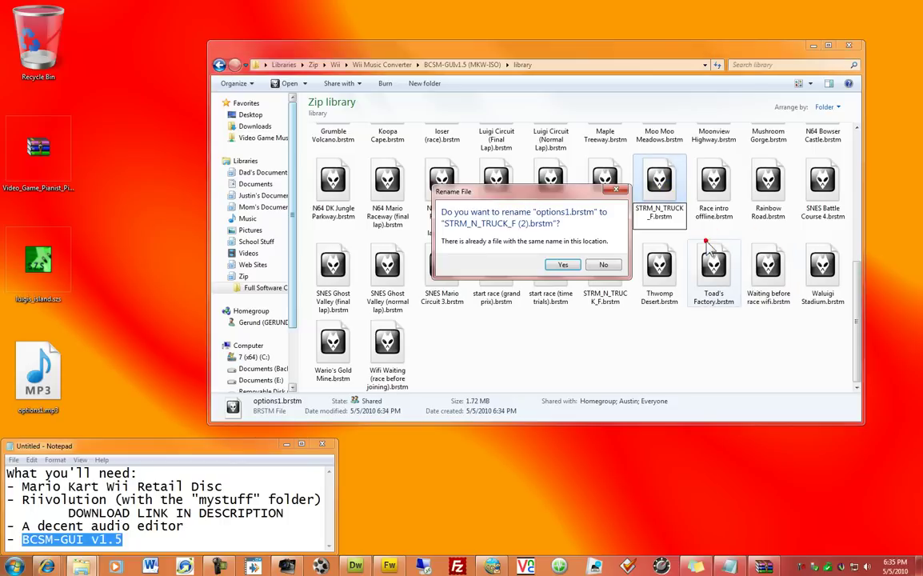
click(602, 265)
Step: Move options1.brstm from the library folder to the Desktop and rename it as STRM_N_TRUCK_F.brstm
drag(664, 185, 105, 217)
click(139, 234)
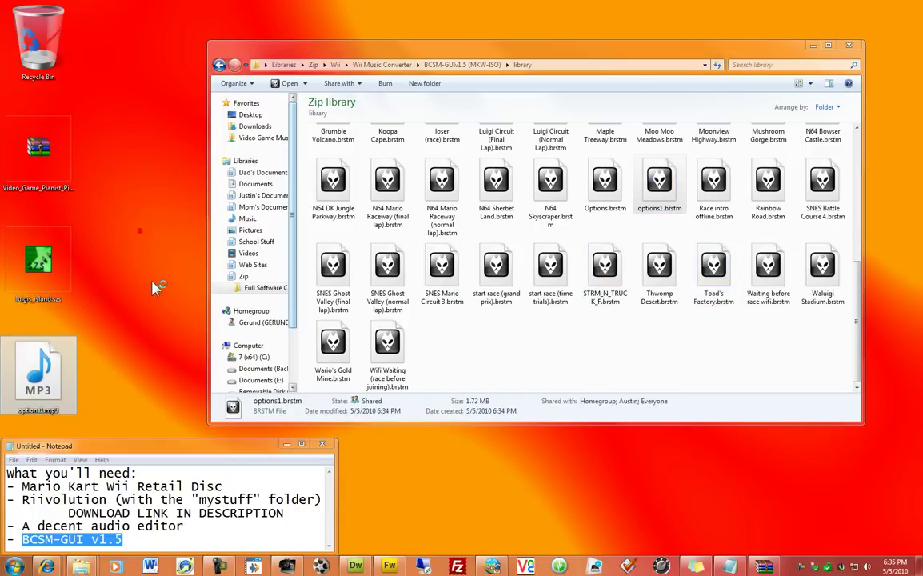
click(123, 286)
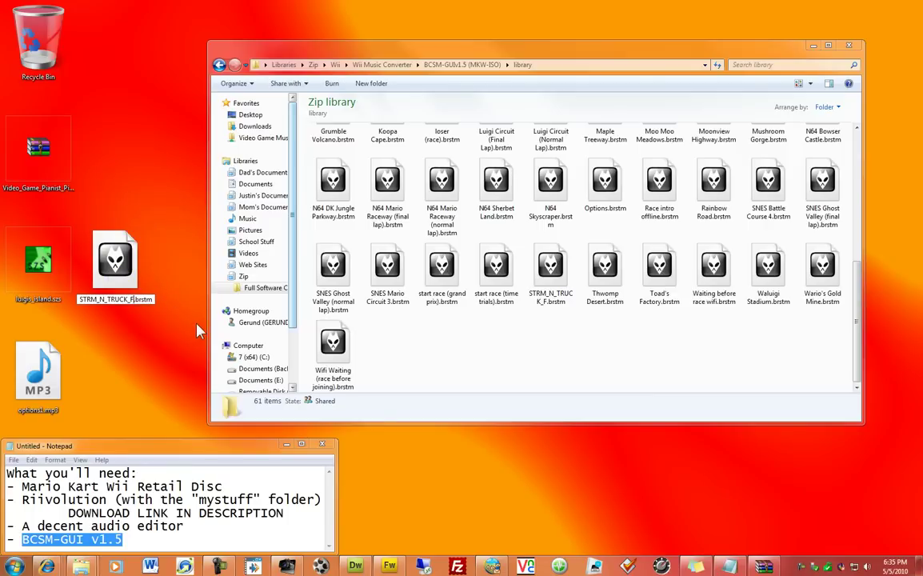
key(Return)
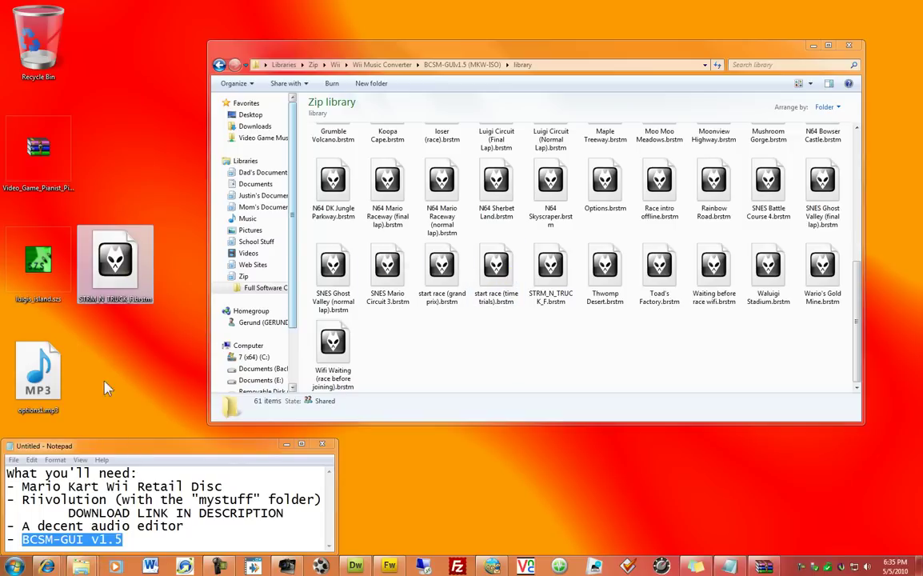
Step: Start copying STRM_N_TRUCK_F.brstm from the Desktop into My Stuff on the removable disk, cancel the replacement, and close the folder
mouse_move(84, 566)
click(200, 508)
drag(115, 260, 702, 497)
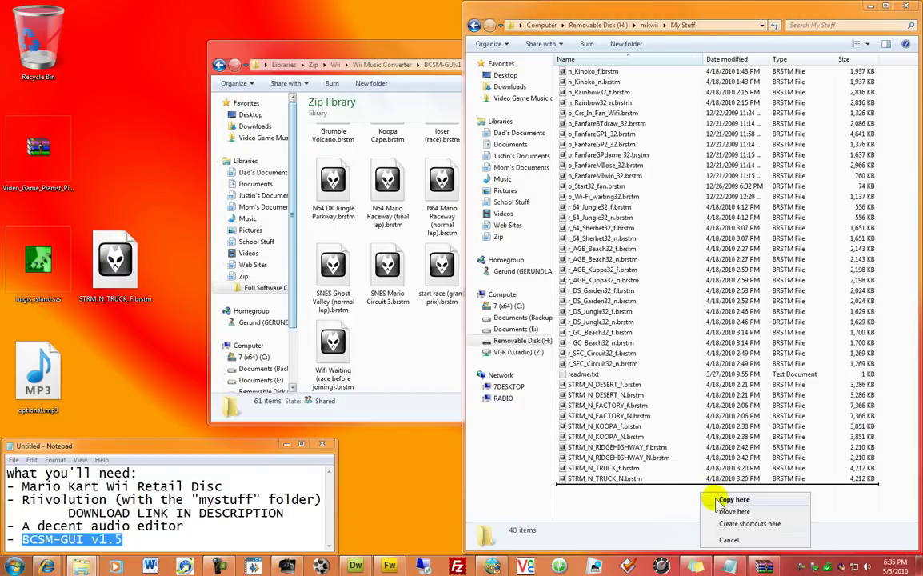
click(732, 500)
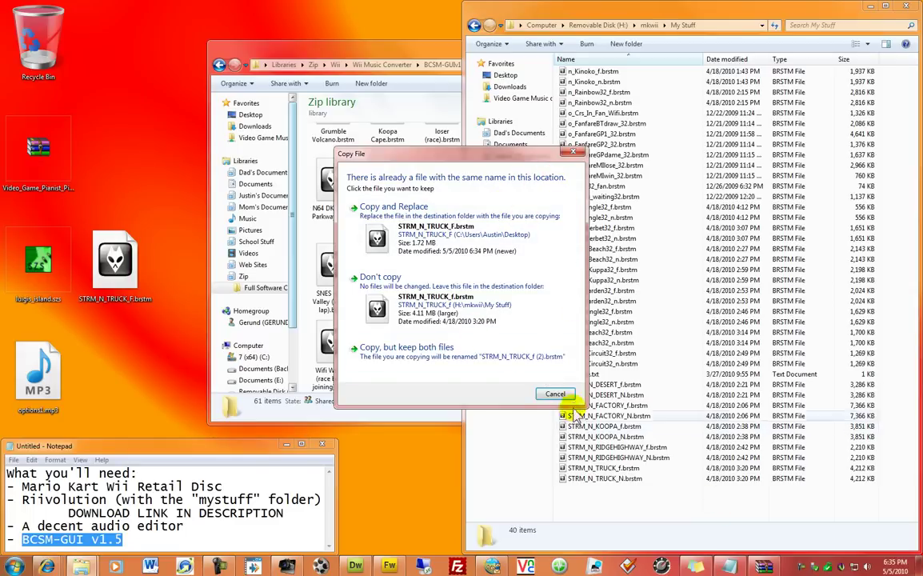
click(554, 394)
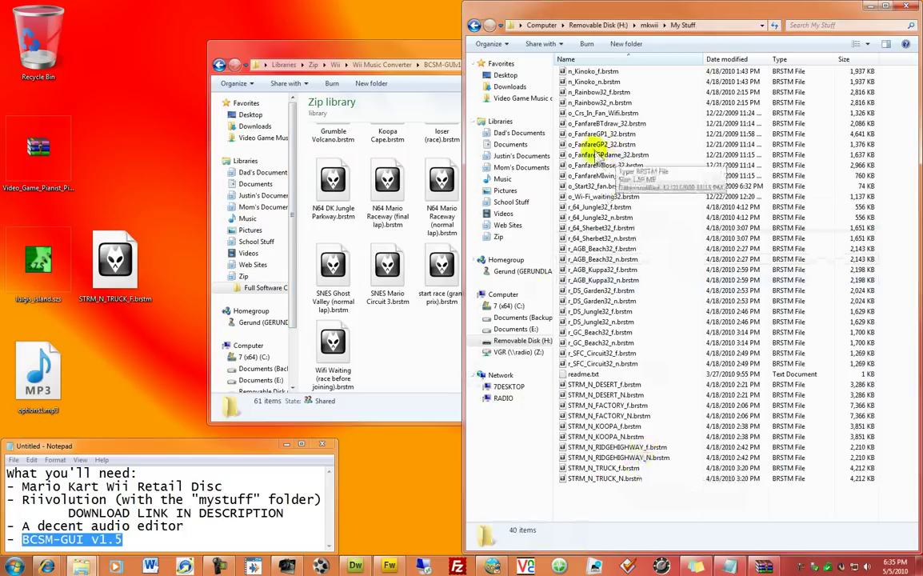
click(909, 8)
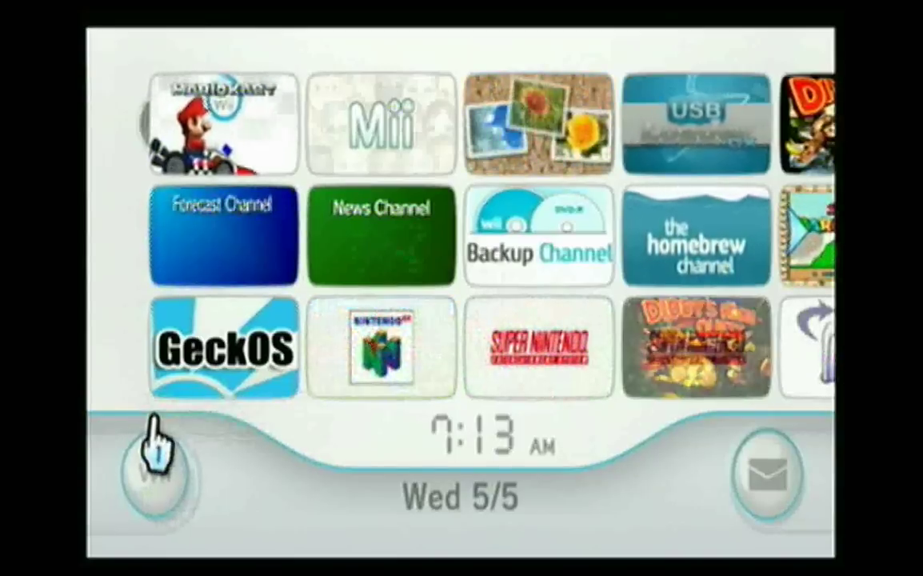
Step: Open the SD card's channels in the Wii's Data Management and load boot.dol/elf from there
click(148, 464)
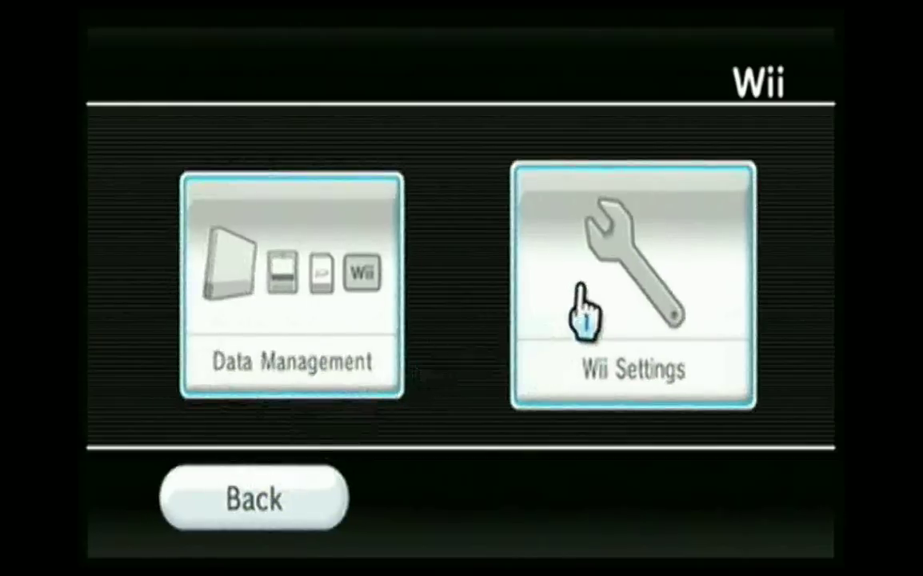
click(212, 300)
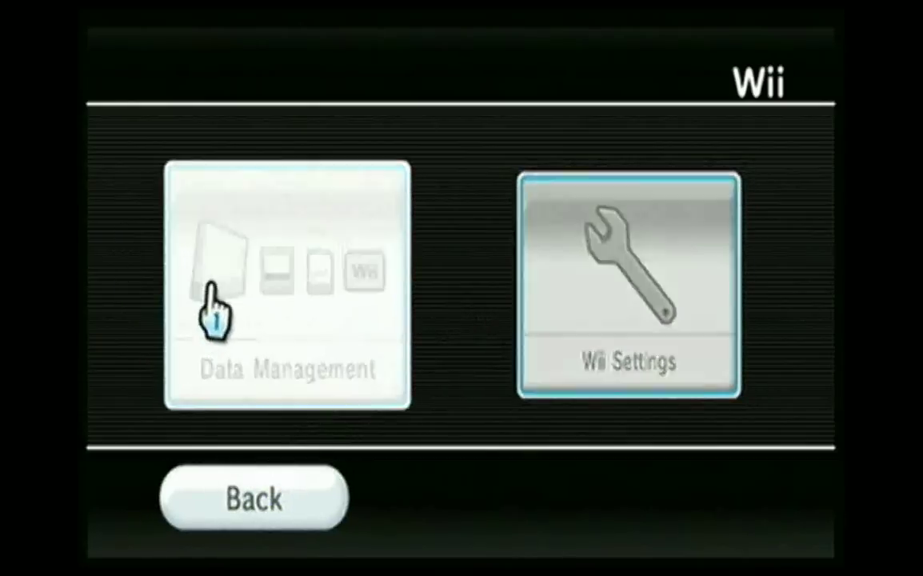
click(608, 320)
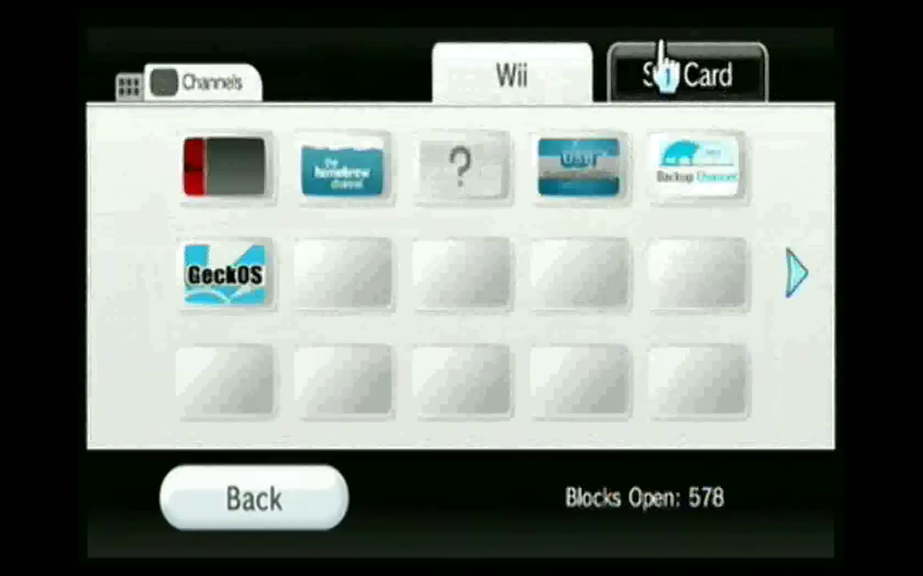
click(656, 103)
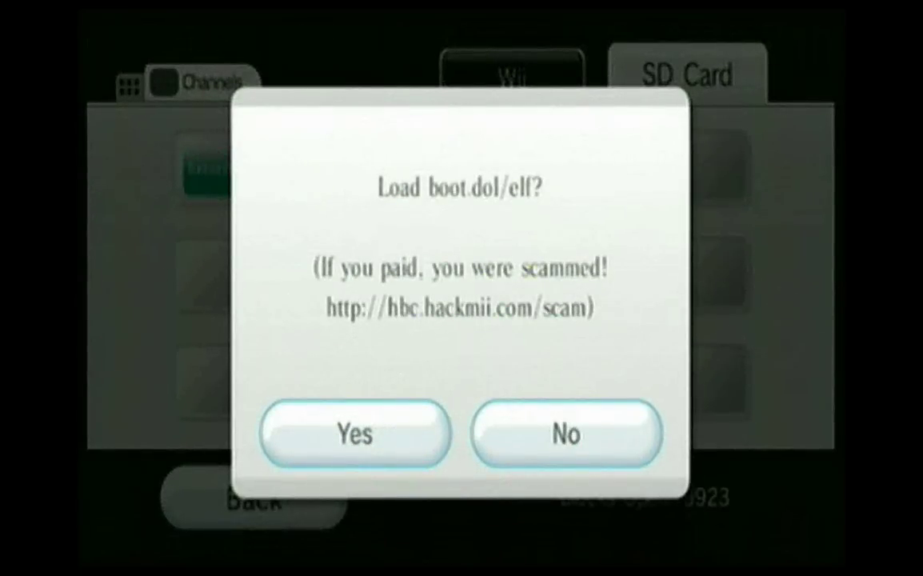
click(392, 432)
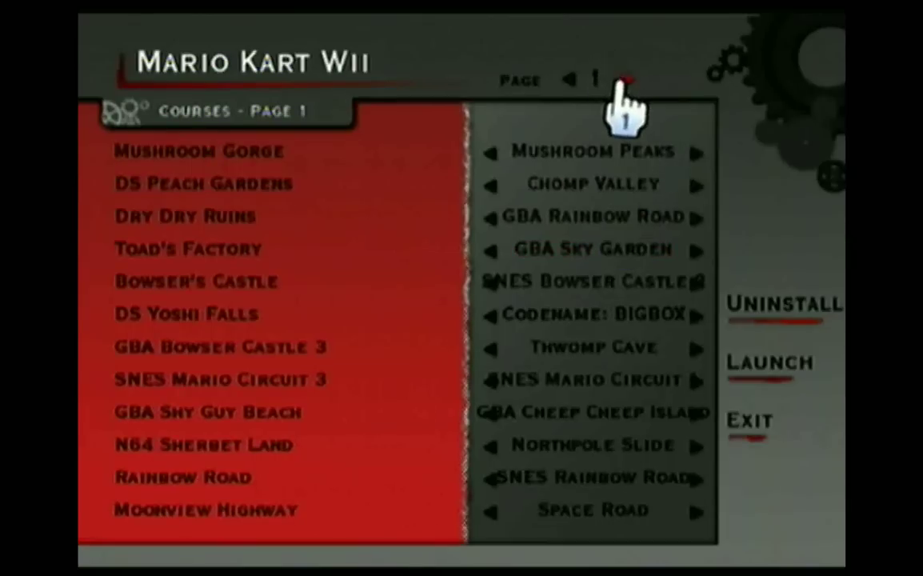
Step: Review the custom course assignments on both Mario Kart Wii pages and launch the game
click(620, 79)
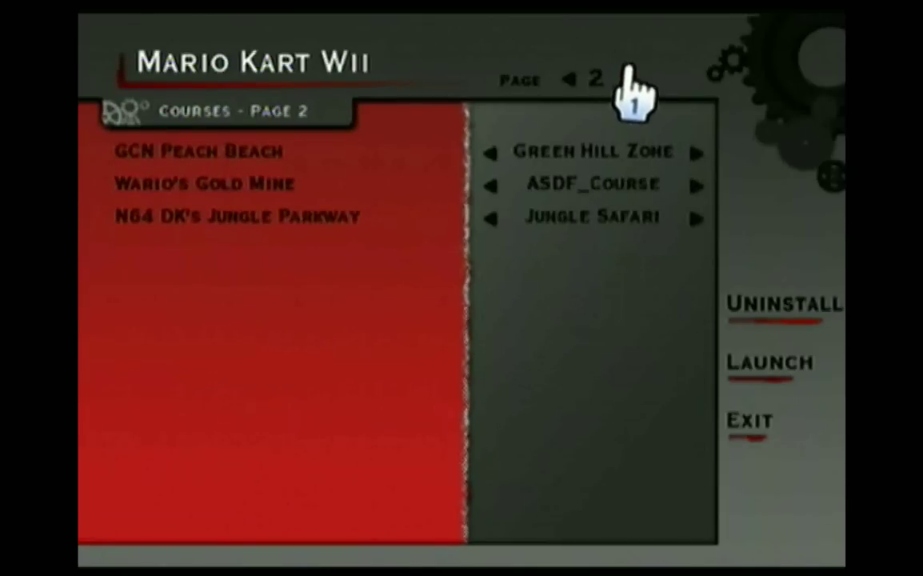
click(628, 78)
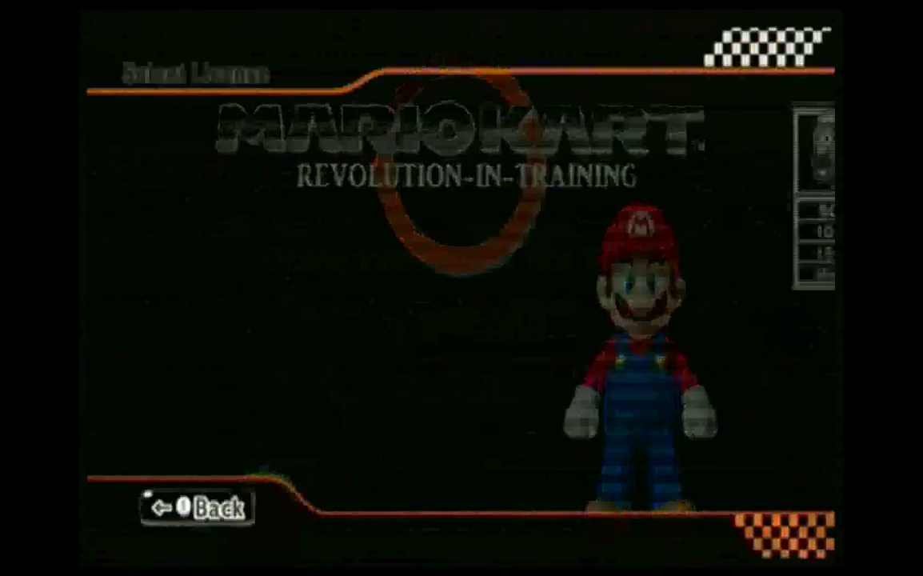
Step: Choose the license with the pink-hatted Mii and start single-player Time Trials
click(616, 176)
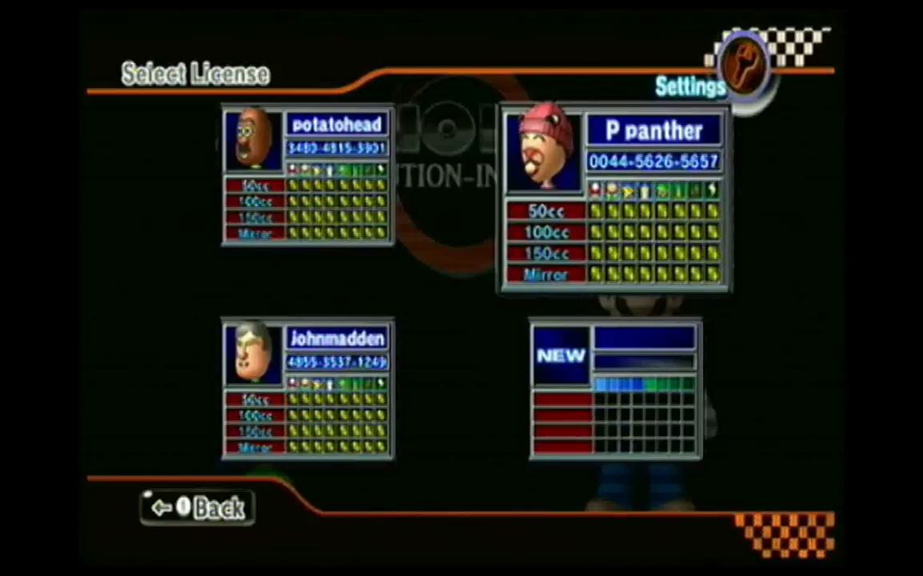
key(Return)
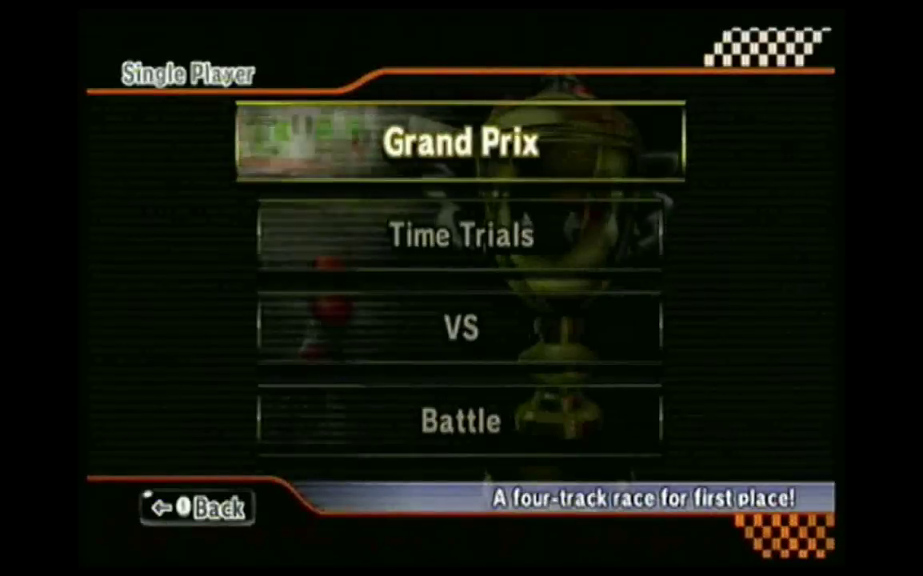
key(Down)
key(Up)
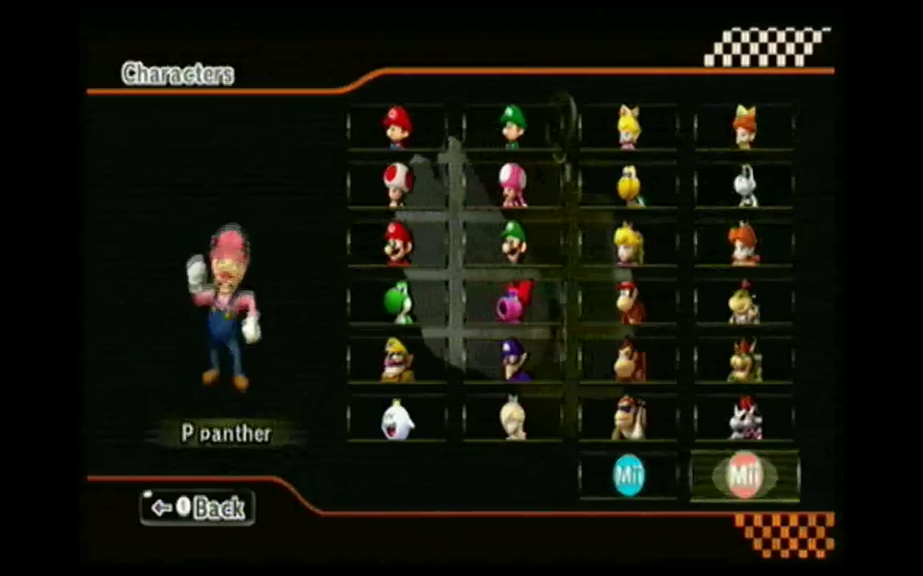
Step: Set up the racer with the pink Mii outfit, the first bike and Manual drift, continuing to course selection
key(Return)
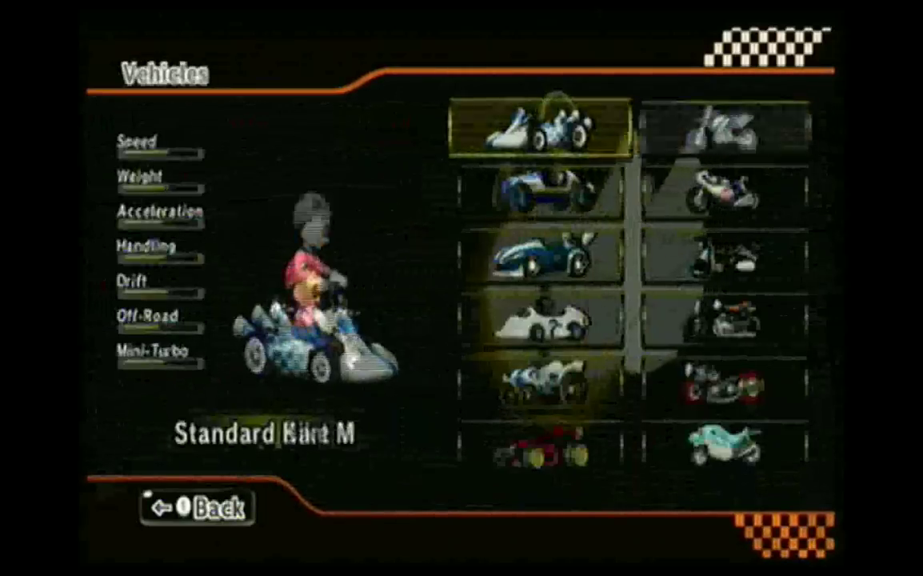
key(Right)
key(Return)
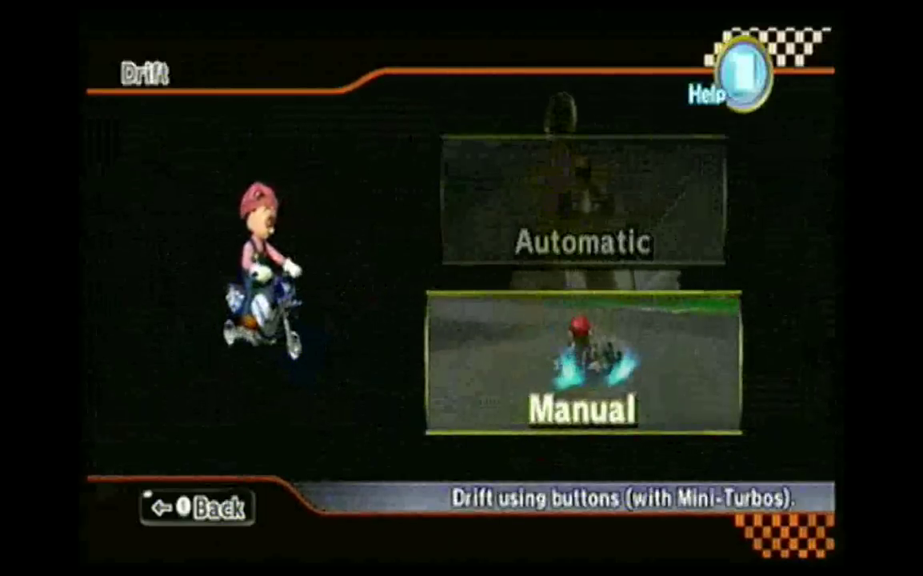
key(Return)
key(Return)
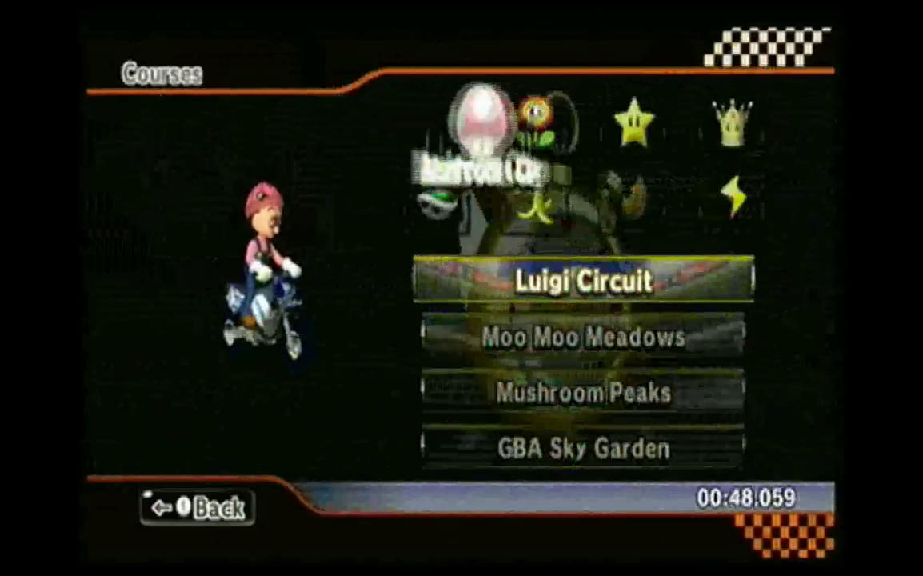